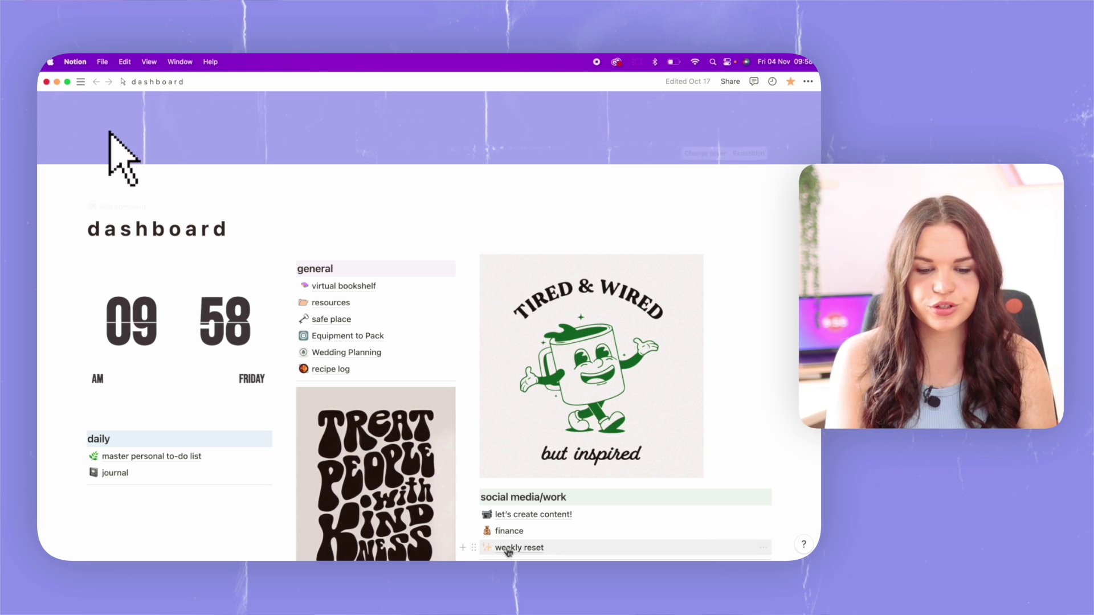
- Open System Settings from the Dock over the Notion dashboard
{"action": "mouse_move", "coordinate": [573, 559]}
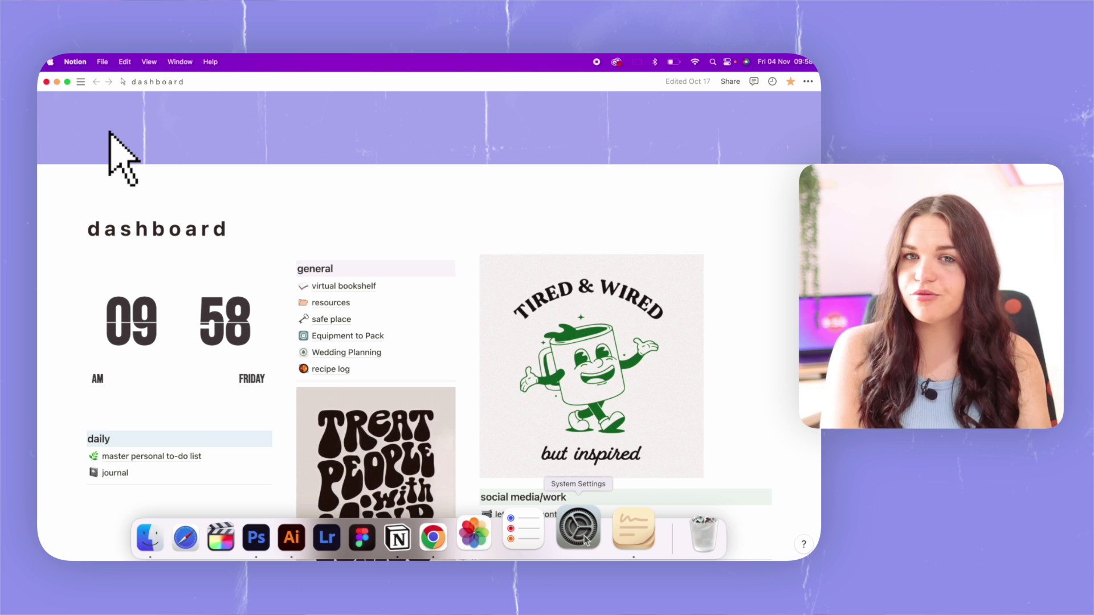
{"action": "left_click", "coordinate": [586, 540]}
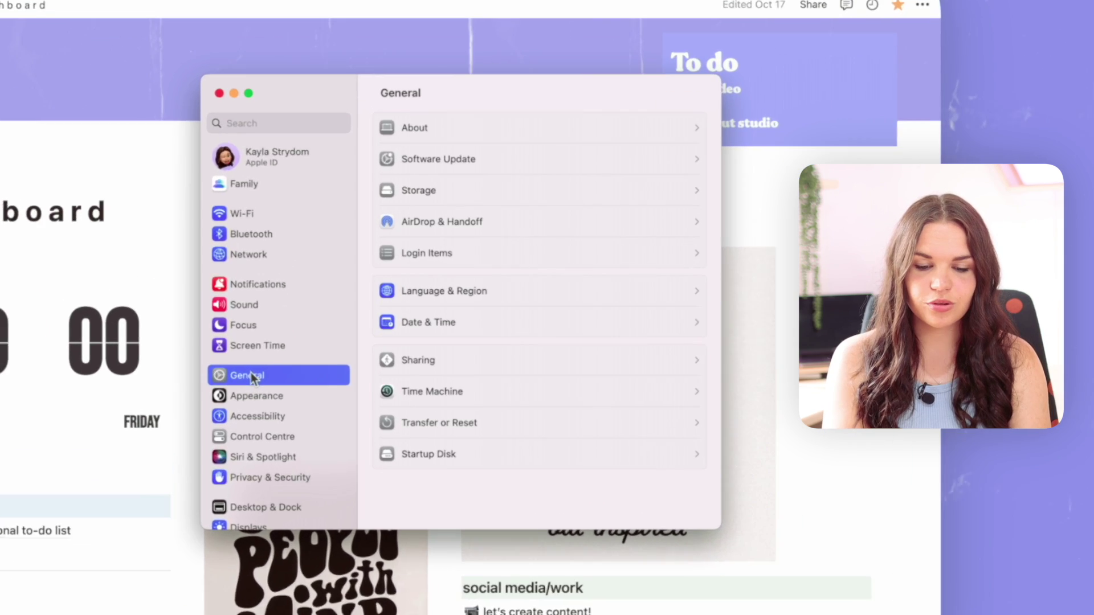
- Switch on the Stage Manager toggle under Windows & Apps in Desktop & Dock
{"action": "scroll", "coordinate": [329, 345], "scroll_direction": "down", "scroll_amount": 5}
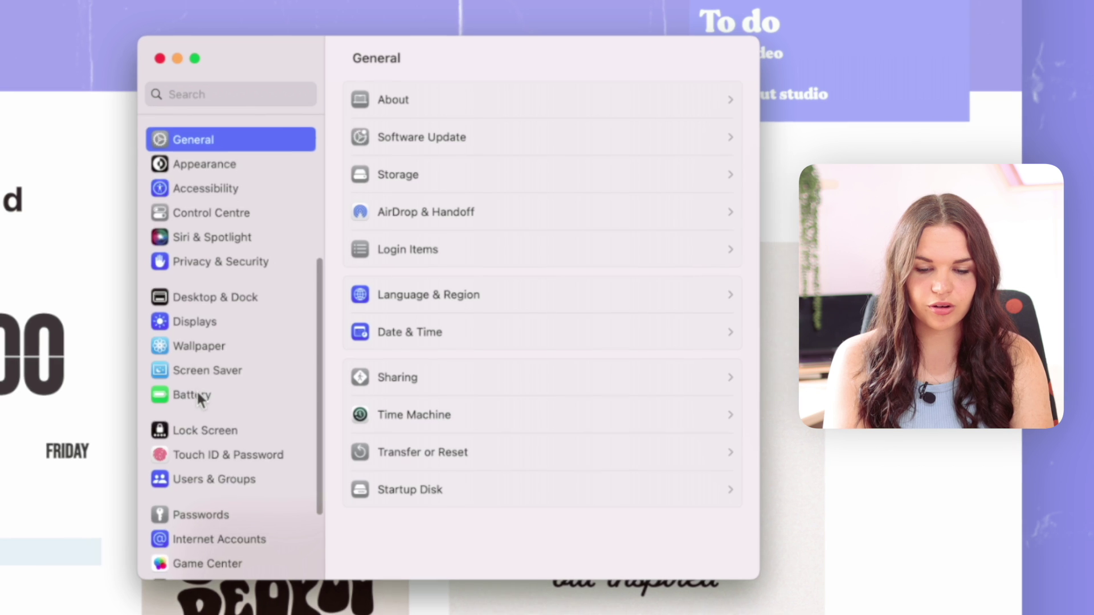
{"action": "scroll", "coordinate": [199, 330], "scroll_direction": "up", "scroll_amount": 1}
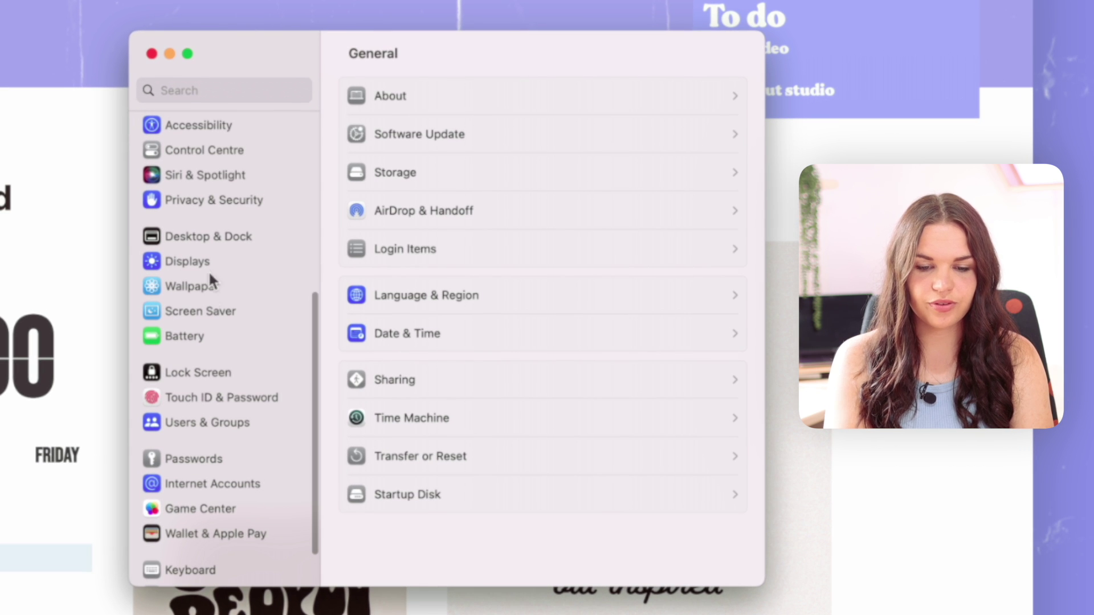
{"action": "left_click", "coordinate": [198, 236]}
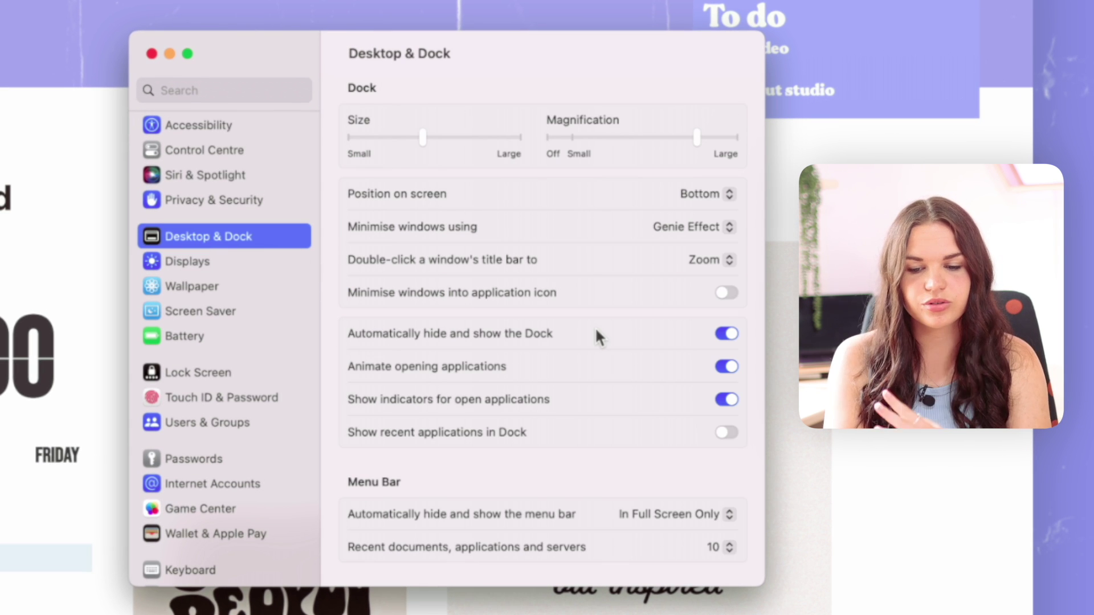
{"action": "scroll", "coordinate": [614, 371], "scroll_direction": "down", "scroll_amount": 5}
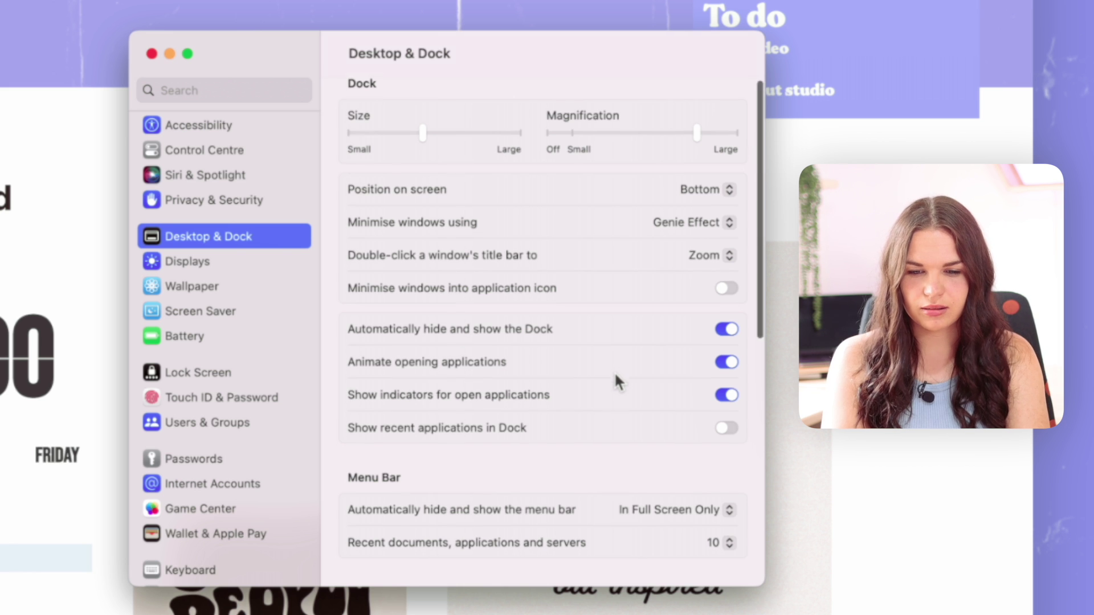
{"action": "scroll", "coordinate": [614, 372], "scroll_direction": "down", "scroll_amount": 3}
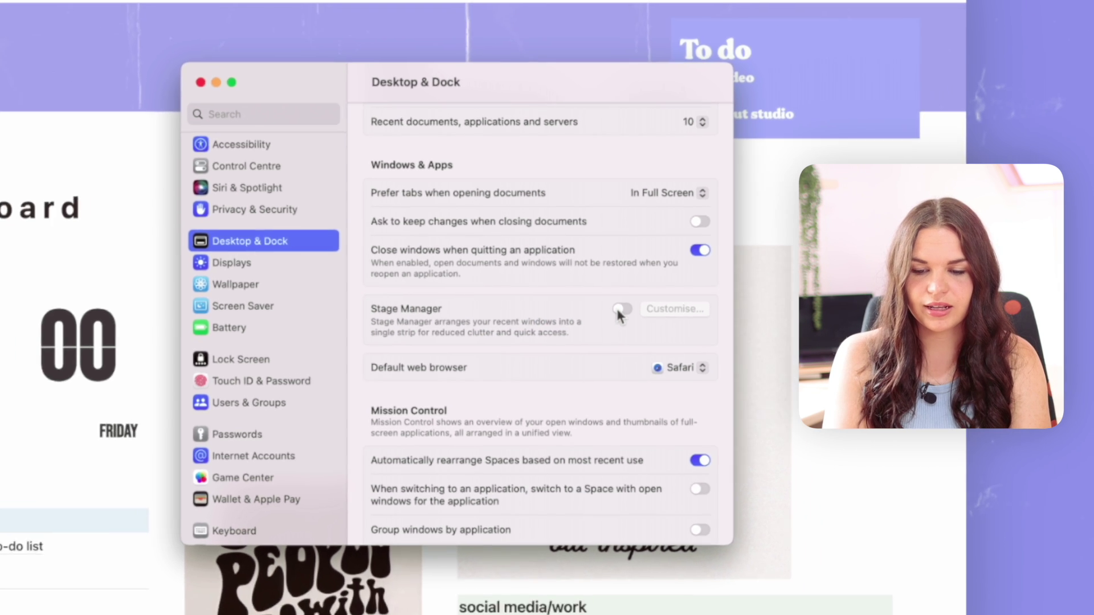
{"action": "left_click", "coordinate": [620, 309]}
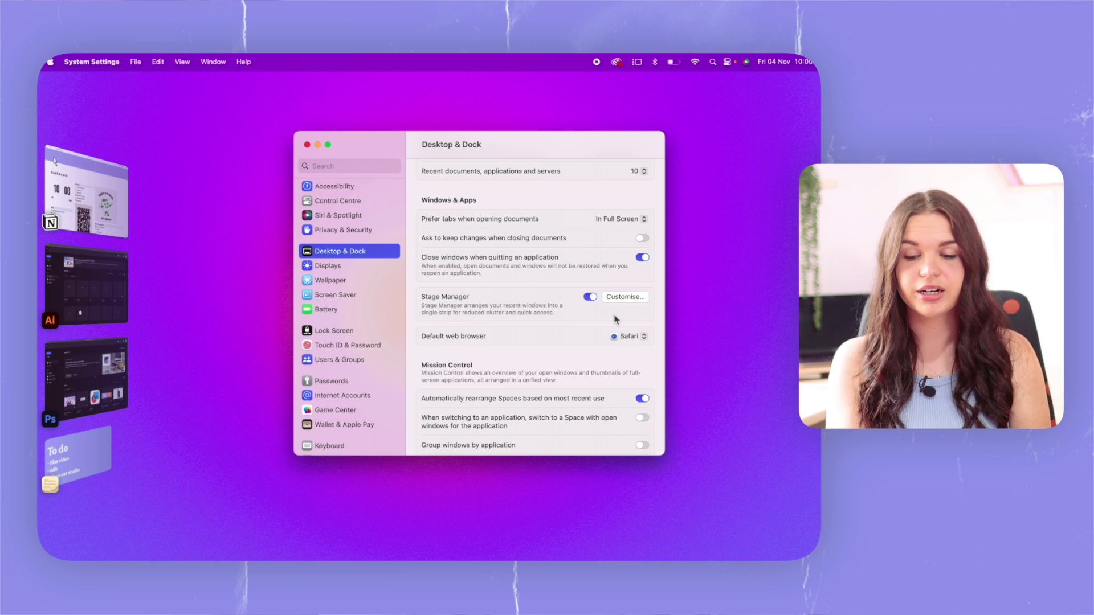
- Bring the To do sticky forward, then click the desktop to reveal the Stock, Music and Videos folders
{"action": "left_click", "coordinate": [100, 457]}
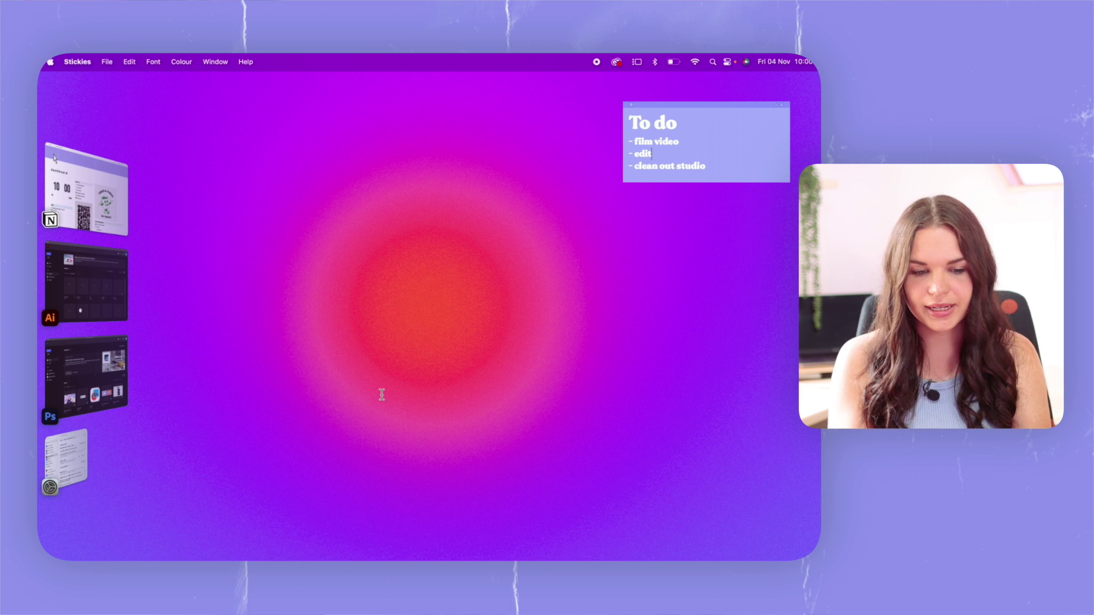
{"action": "left_click", "coordinate": [471, 414]}
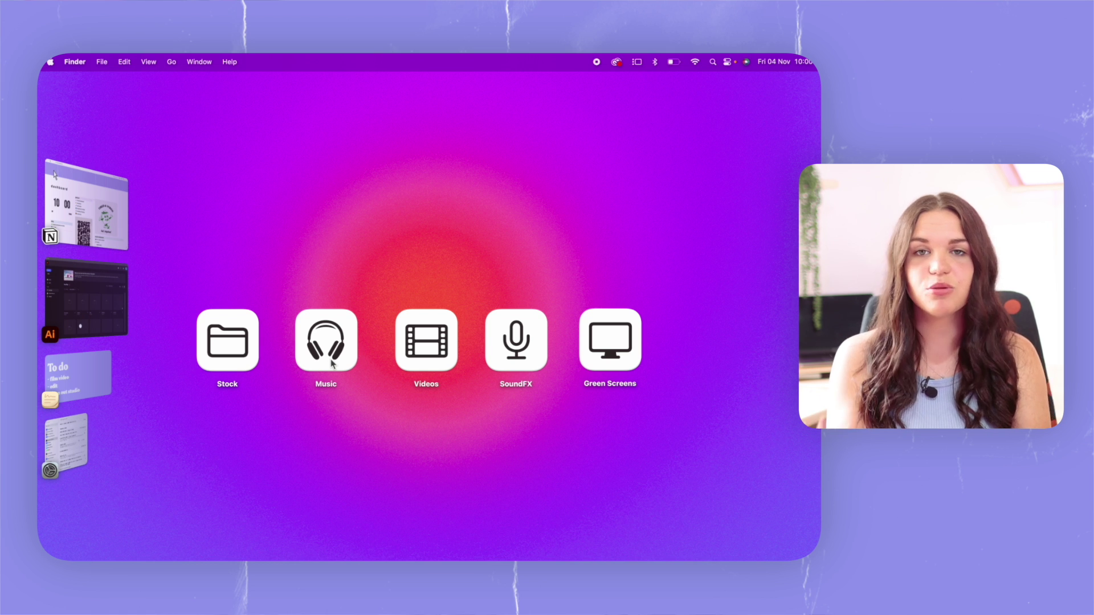
- In Stage Manager's Customise options, keep Recent applications on and turn on Desktop items
{"action": "left_click", "coordinate": [80, 440]}
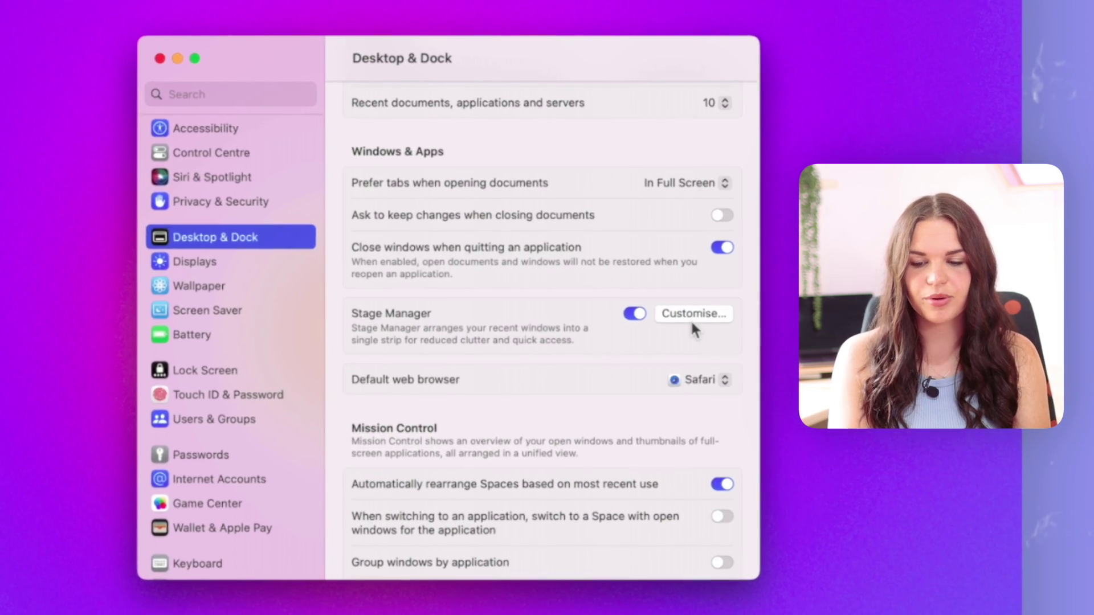
{"action": "left_click", "coordinate": [622, 297]}
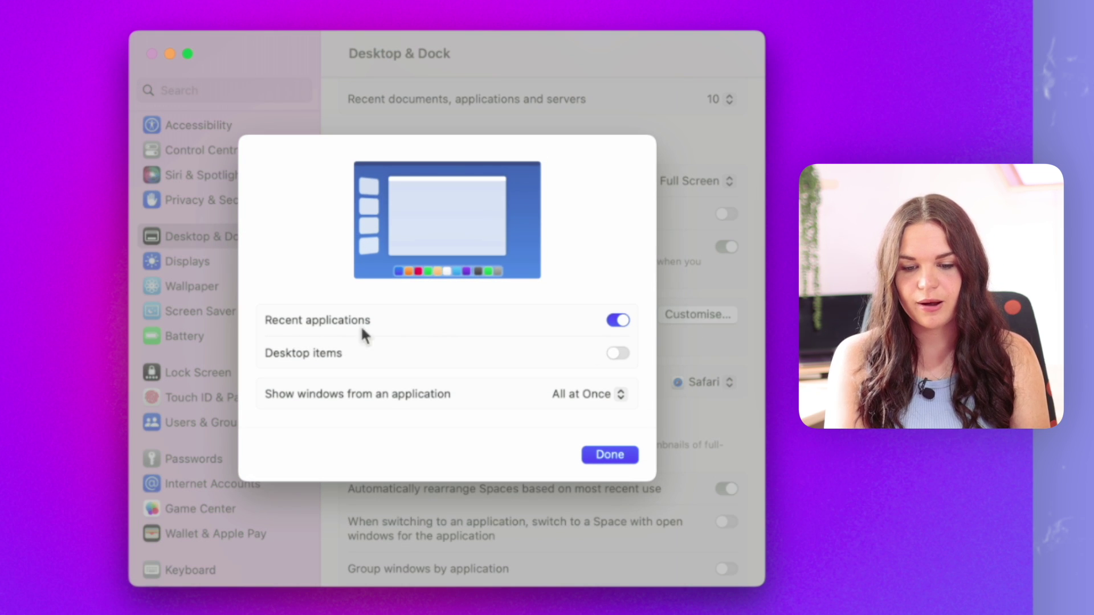
{"action": "left_click", "coordinate": [618, 319]}
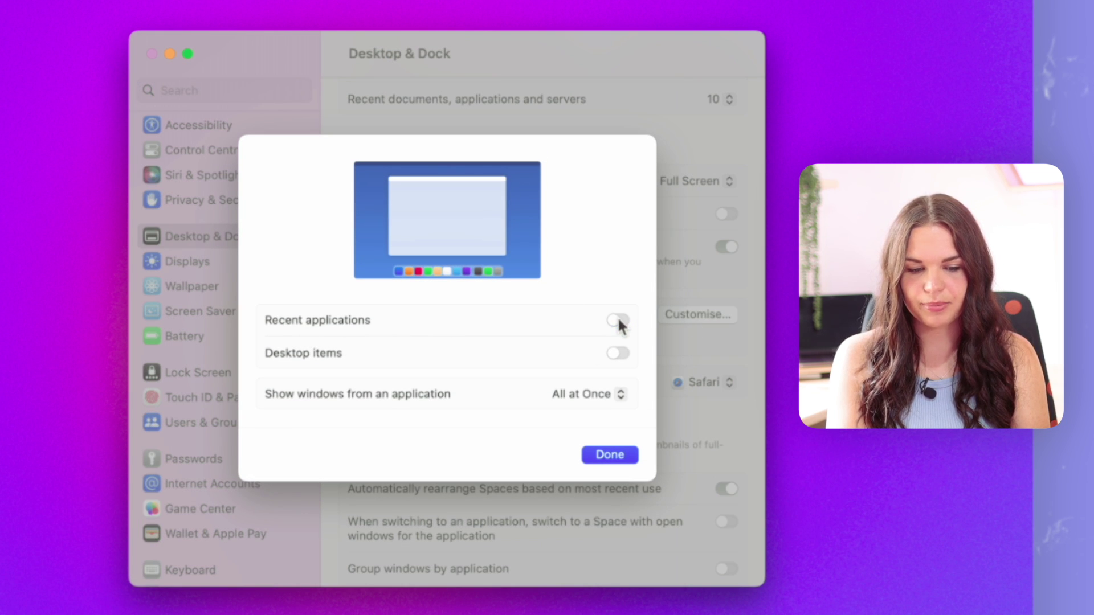
{"action": "left_click", "coordinate": [618, 320]}
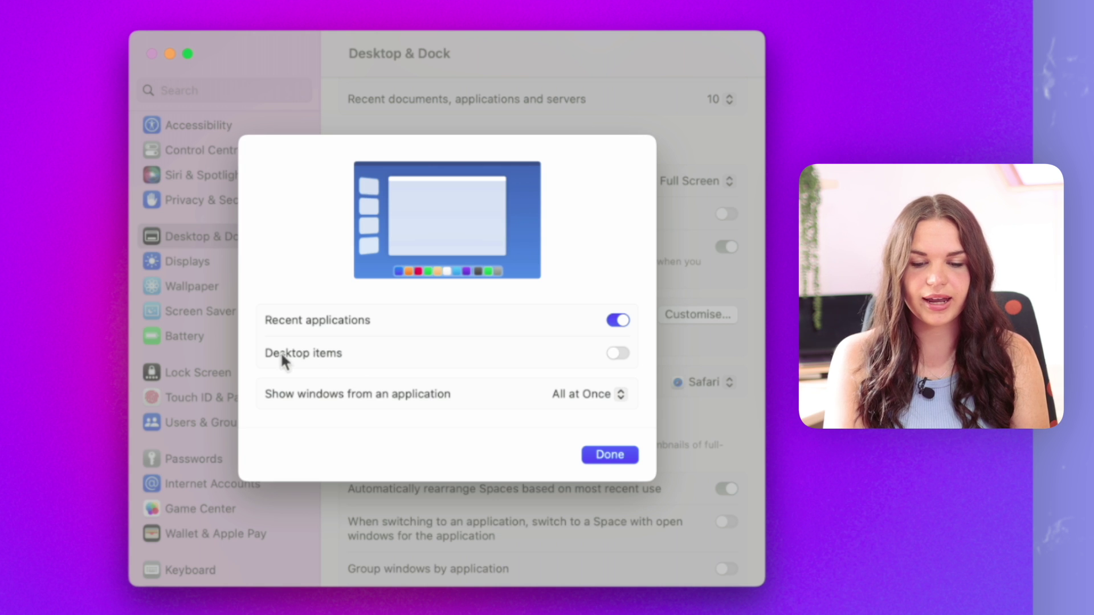
{"action": "left_click", "coordinate": [615, 352]}
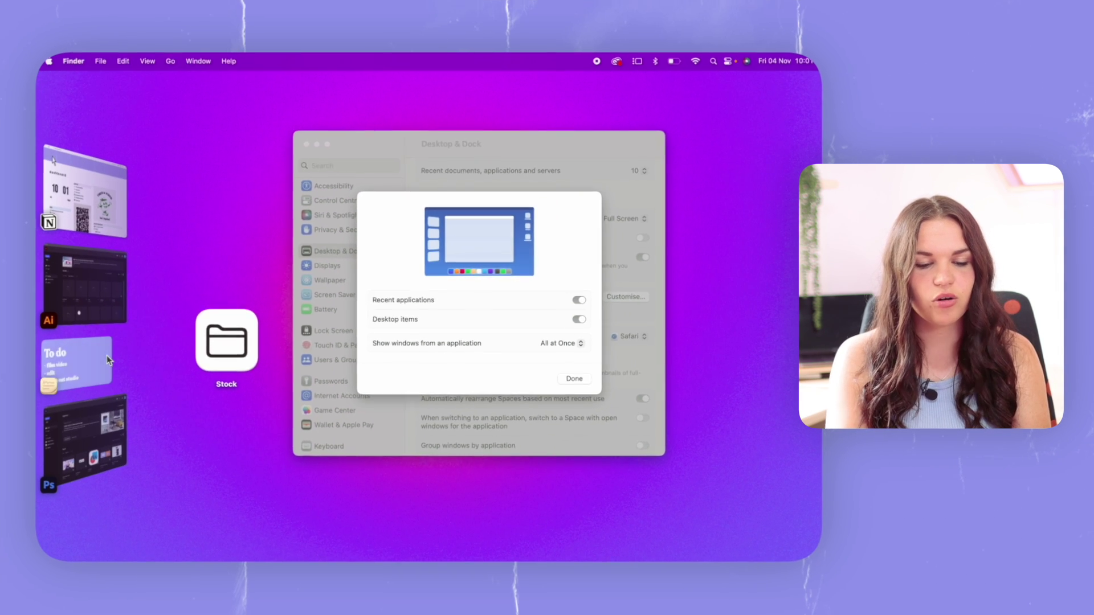
- Check the desktop, then keep an app's windows shown All at Once and close the options
{"action": "left_click", "coordinate": [108, 354]}
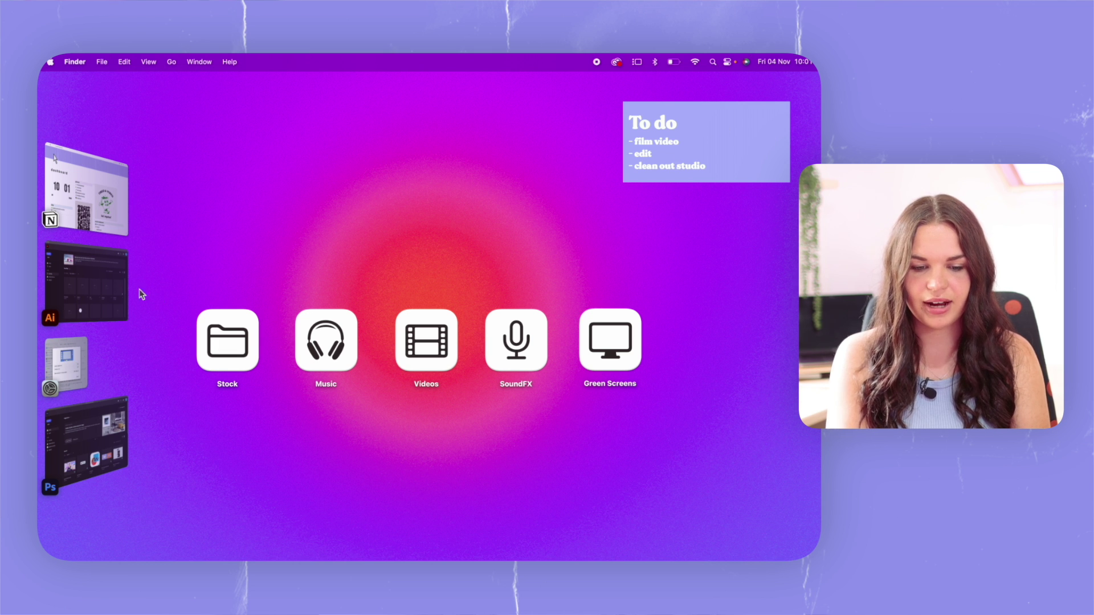
{"action": "left_click", "coordinate": [71, 371]}
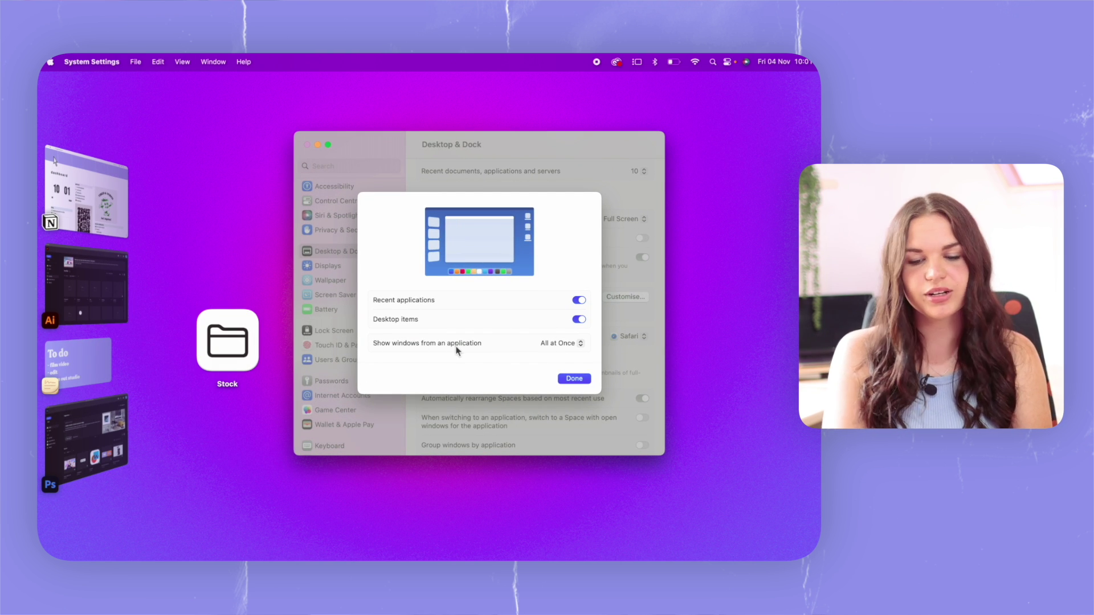
{"action": "left_click", "coordinate": [573, 344]}
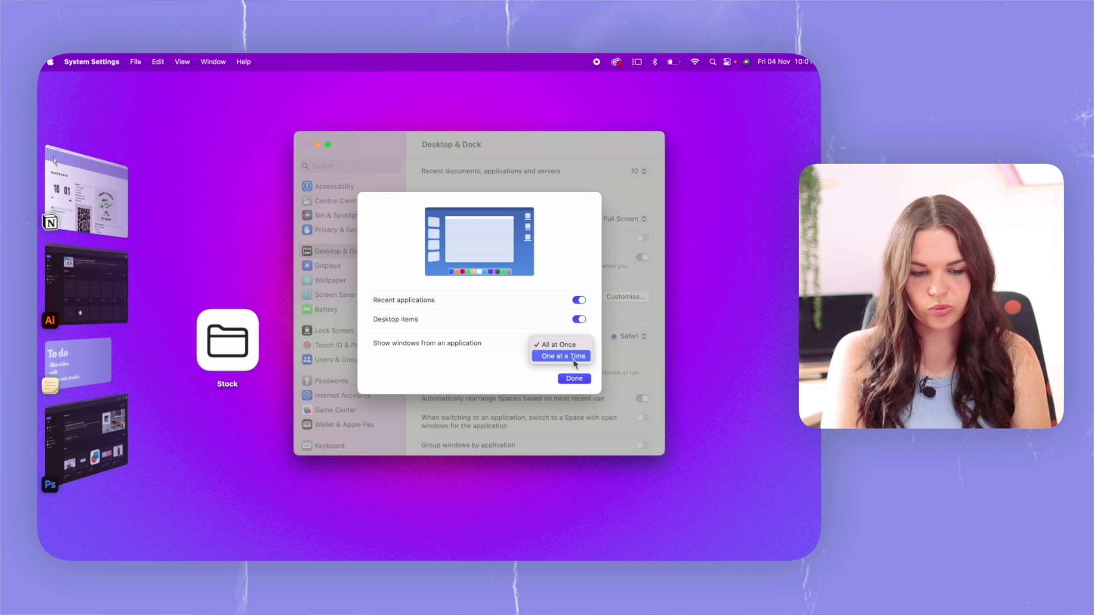
{"action": "left_click", "coordinate": [574, 345]}
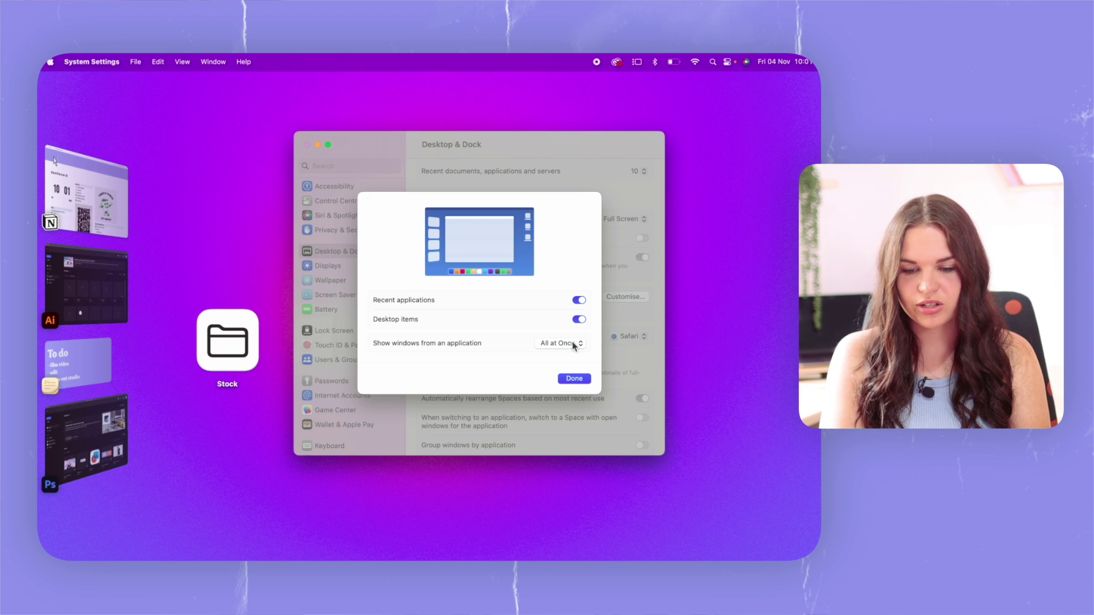
{"action": "left_click", "coordinate": [574, 379]}
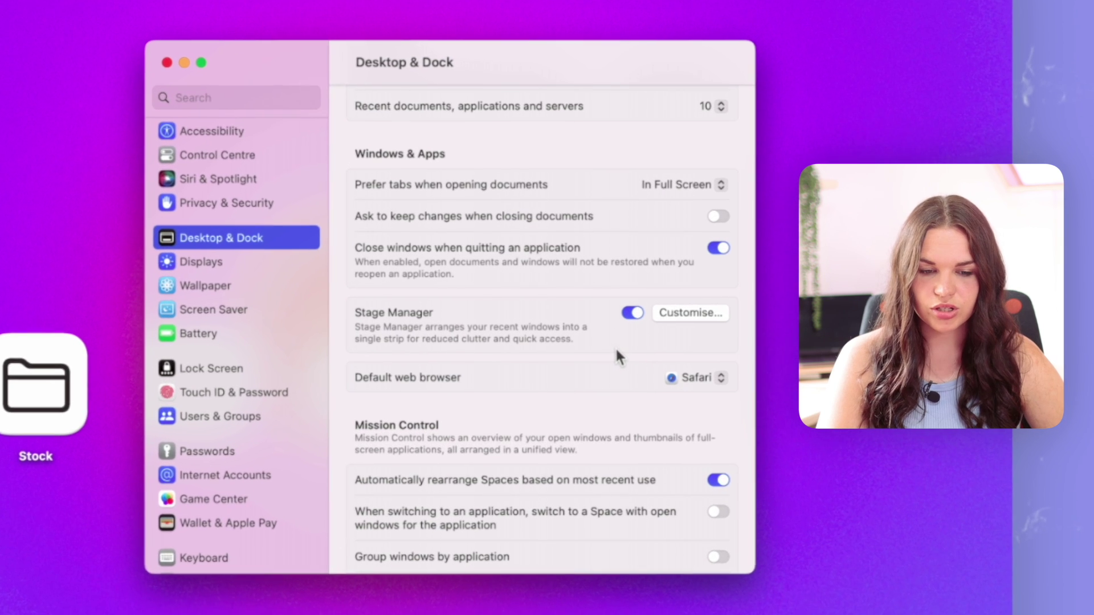
- In Control Centre settings, hide Stage Manager from the menu bar
{"action": "scroll", "coordinate": [266, 290], "scroll_direction": "up", "scroll_amount": 5}
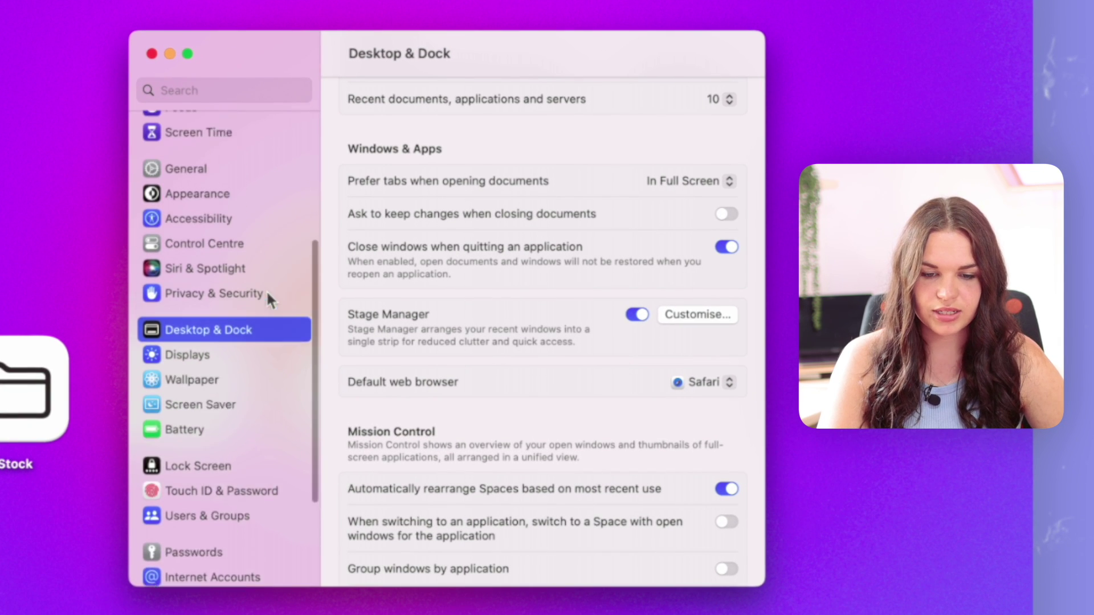
{"action": "left_click", "coordinate": [232, 268]}
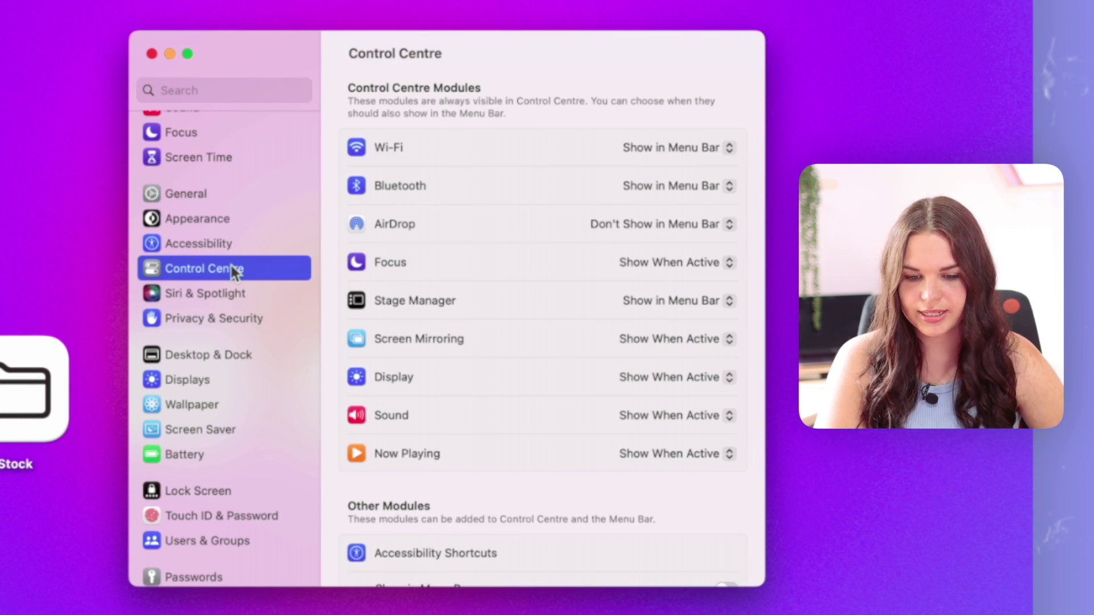
{"action": "left_click", "coordinate": [709, 303]}
{"action": "left_click", "coordinate": [711, 324]}
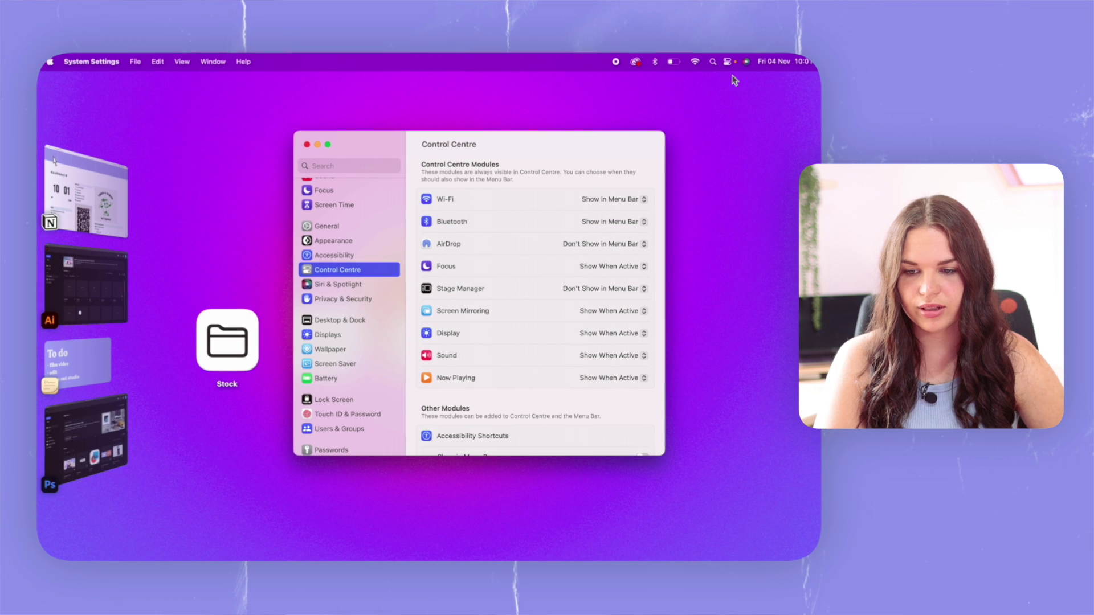
- Turn Stage Manager off and back on from the Control Centre panel
{"action": "left_click", "coordinate": [727, 62]}
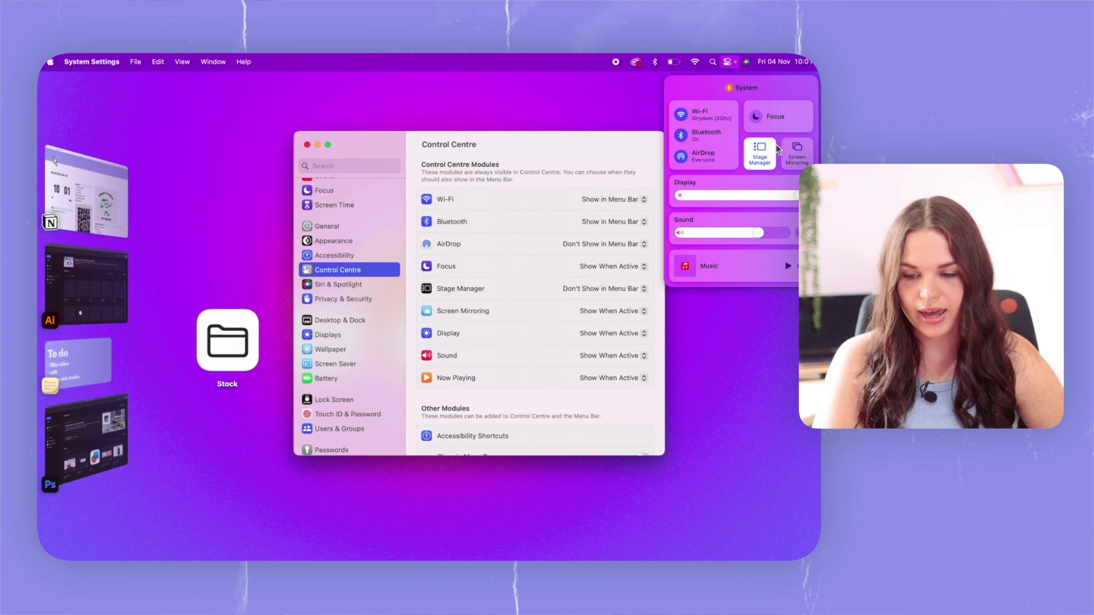
{"action": "left_click", "coordinate": [756, 153]}
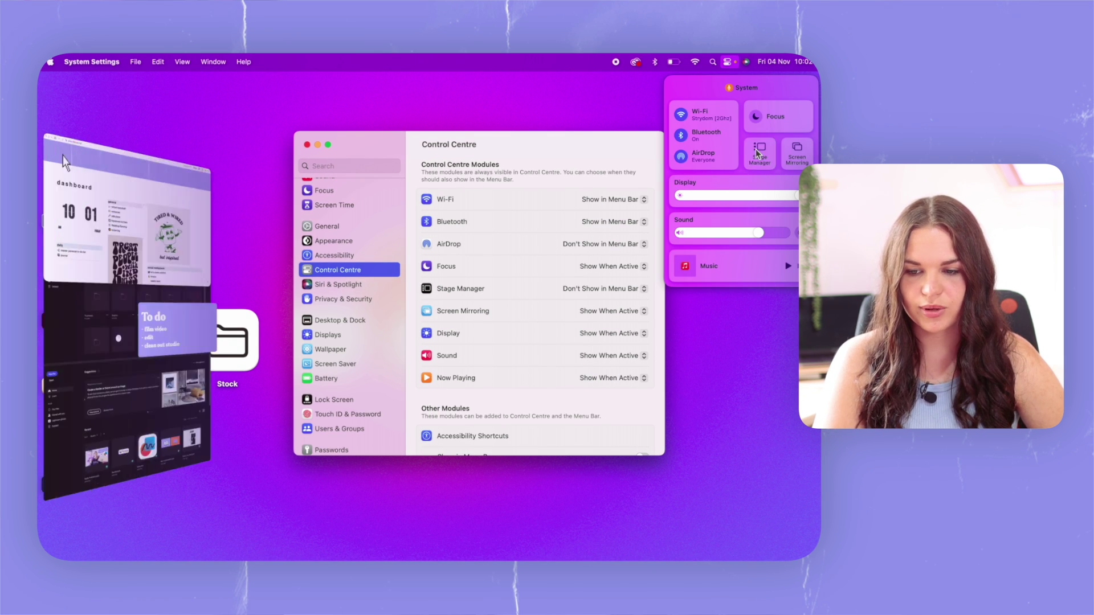
{"action": "left_click", "coordinate": [760, 157]}
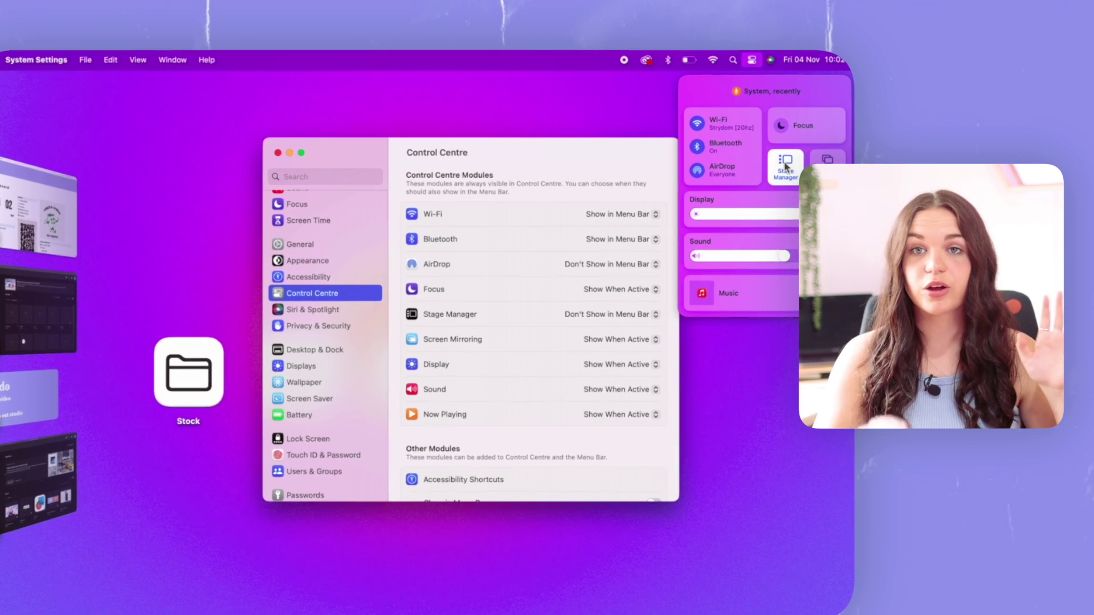
{"action": "key", "text": "Escape"}
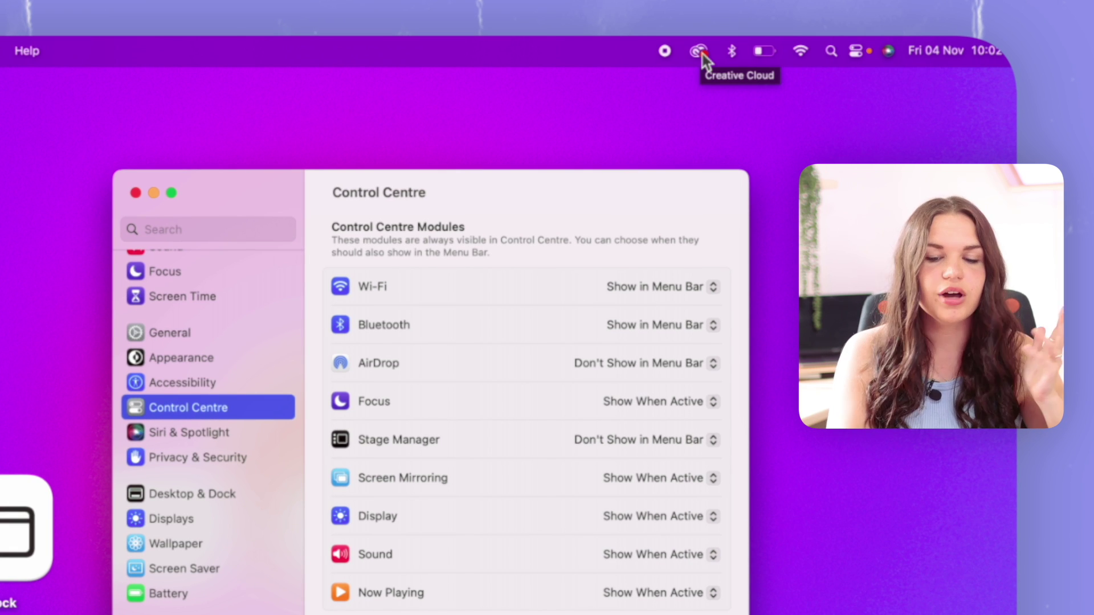
- Set Stage Manager to Show in Menu Bar and check its menu-bar icon and Control Centre
{"action": "left_click", "coordinate": [633, 443]}
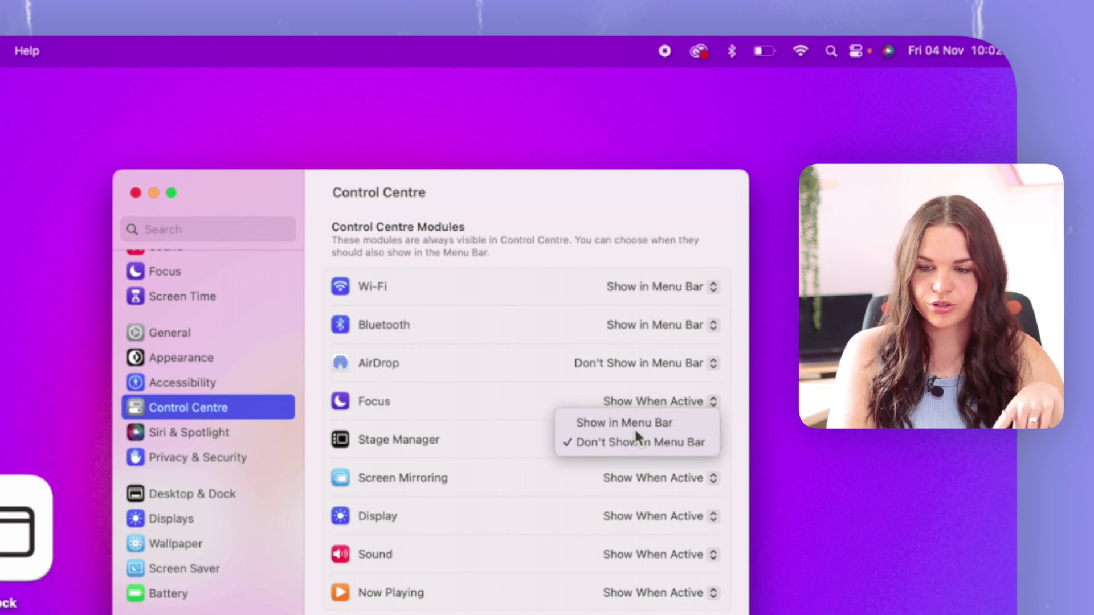
{"action": "left_click", "coordinate": [634, 428]}
{"action": "left_click", "coordinate": [702, 55]}
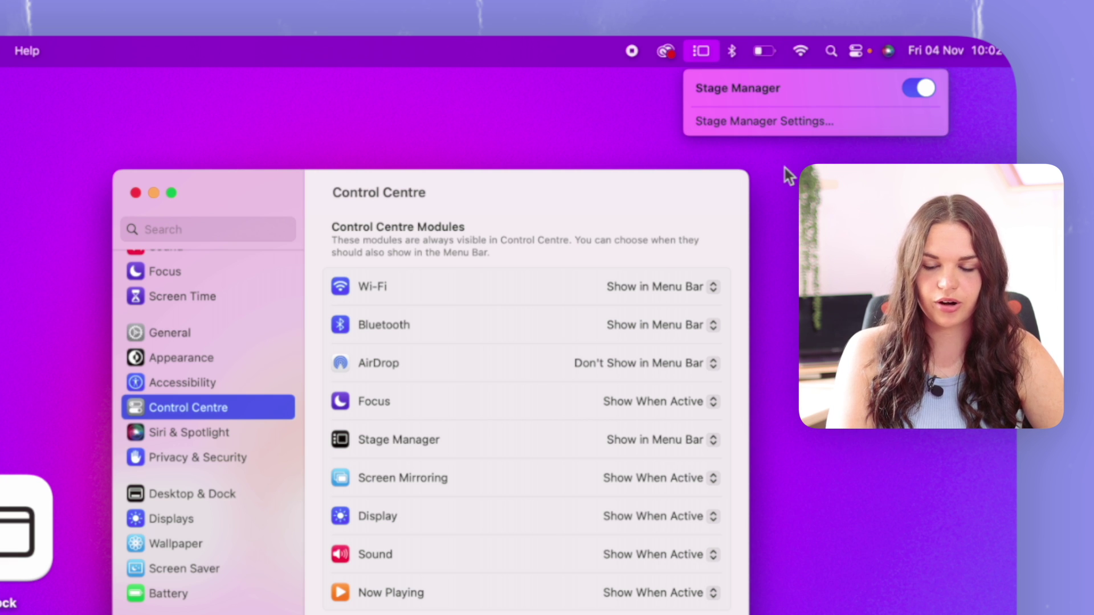
{"action": "left_click", "coordinate": [673, 440]}
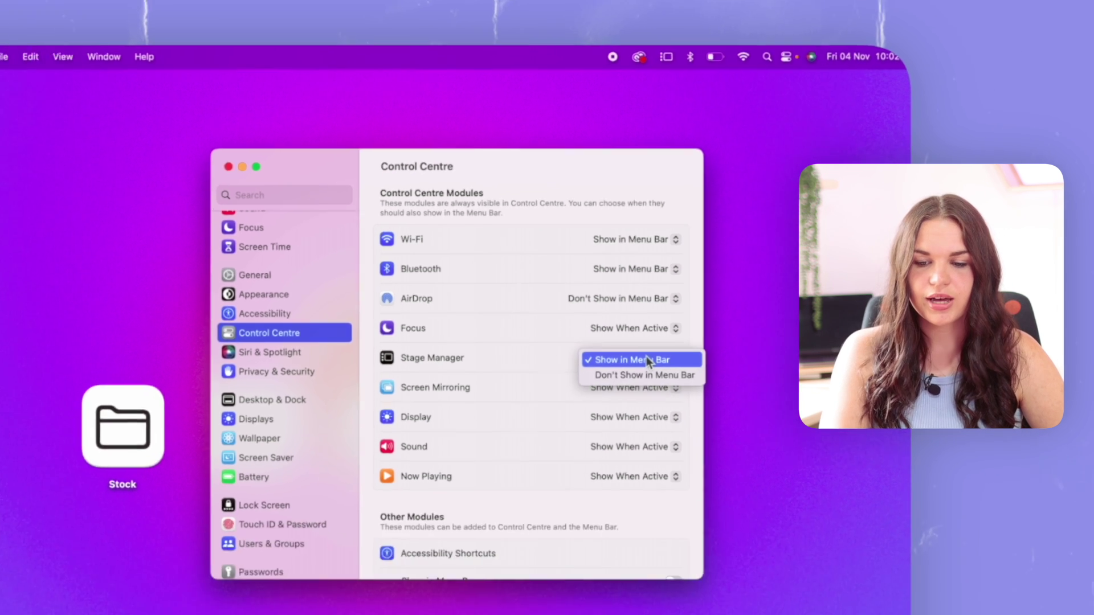
{"action": "left_click", "coordinate": [677, 442]}
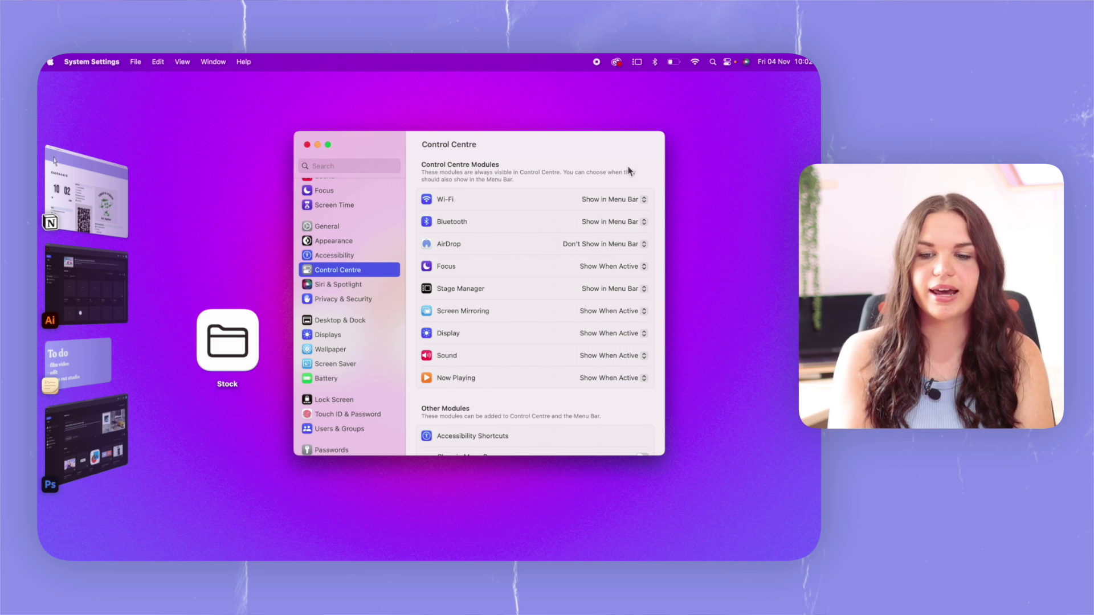
{"action": "left_click", "coordinate": [729, 62]}
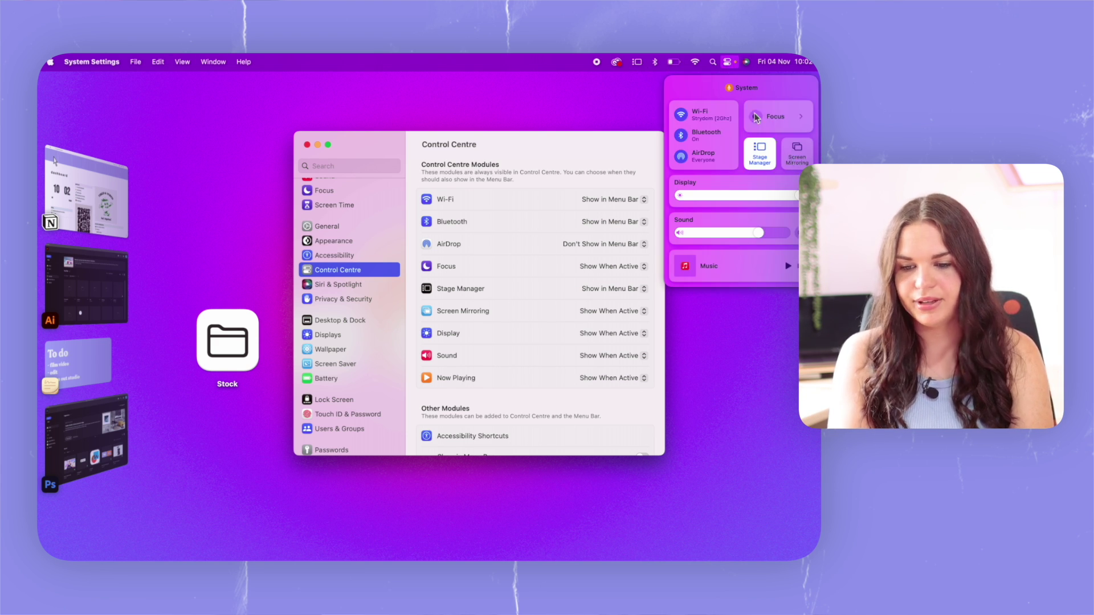
{"action": "left_click", "coordinate": [731, 64]}
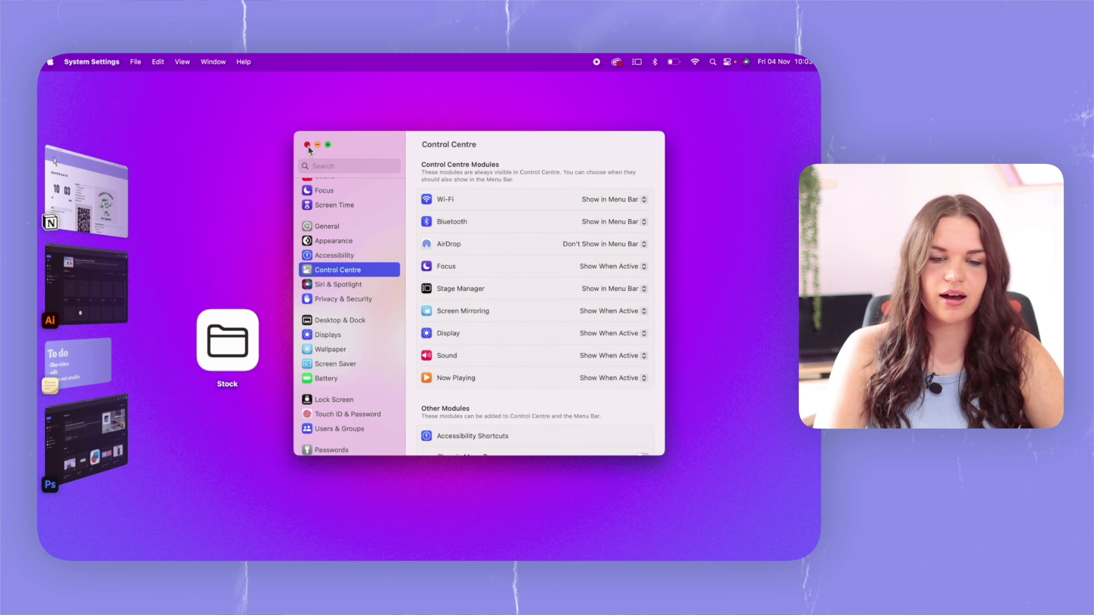
- Close System Settings, bring the Notion dashboard forward and make it full screen
{"action": "left_click", "coordinate": [307, 145]}
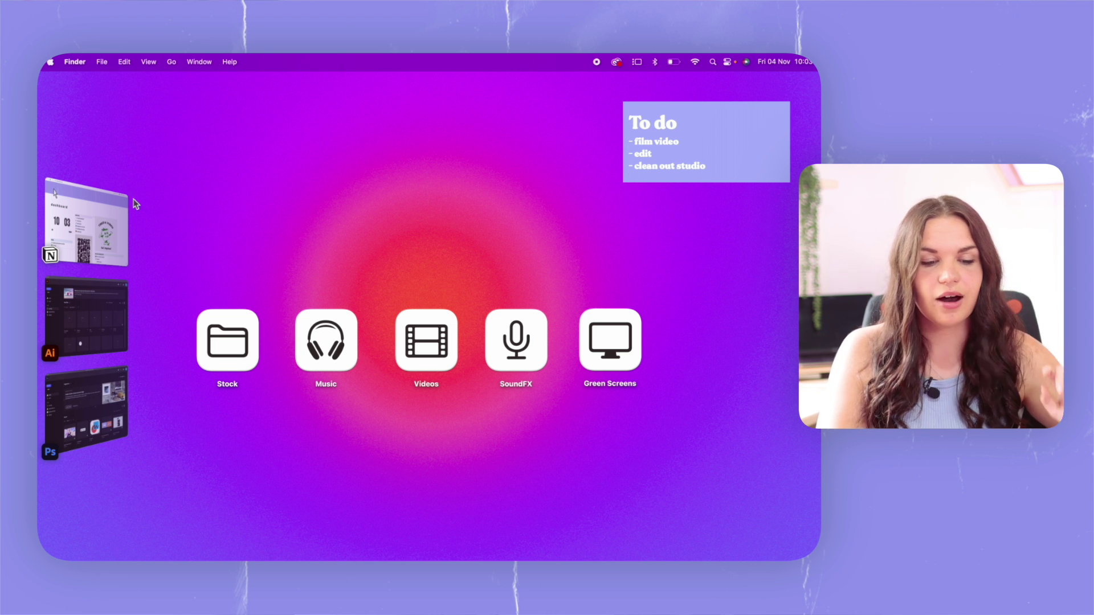
{"action": "left_click", "coordinate": [124, 217]}
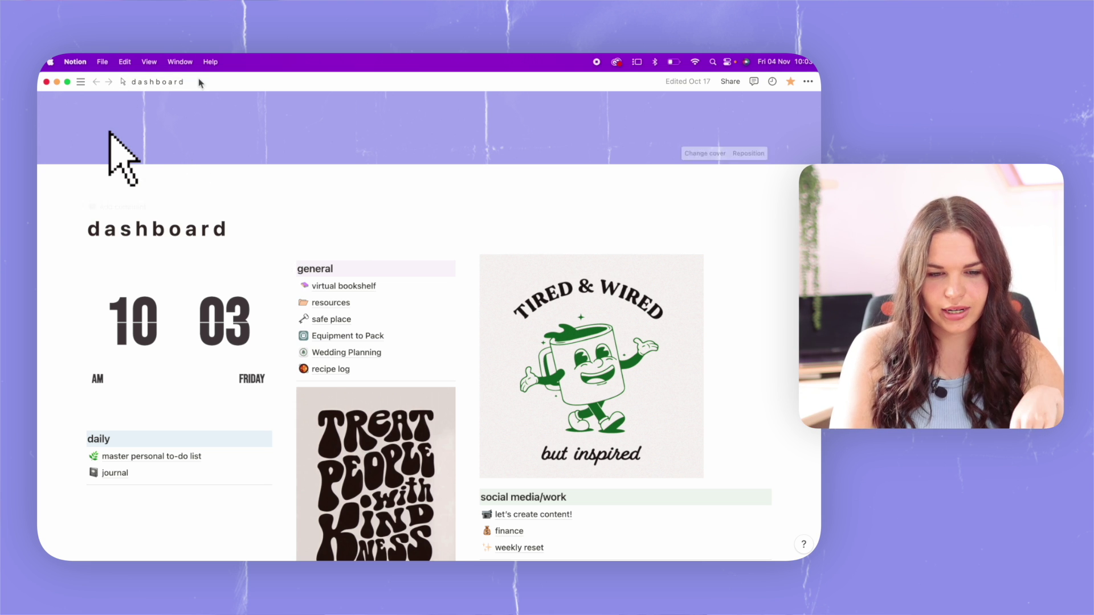
{"action": "left_click_drag", "start_coordinate": [214, 79], "coordinate": [231, 77]}
{"action": "double_click", "coordinate": [230, 76]}
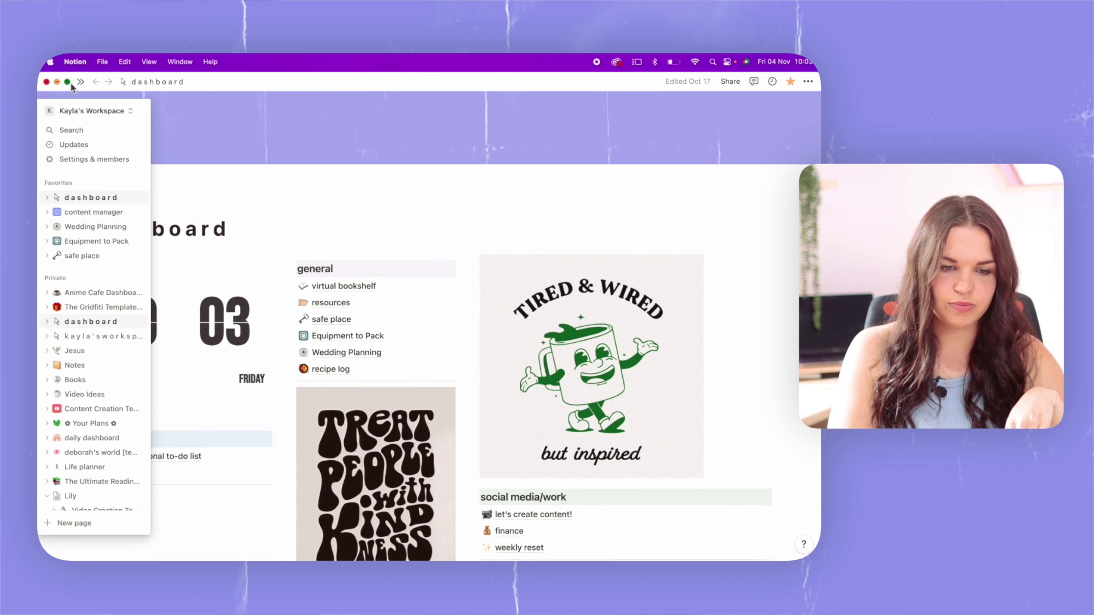
{"action": "left_click", "coordinate": [68, 82]}
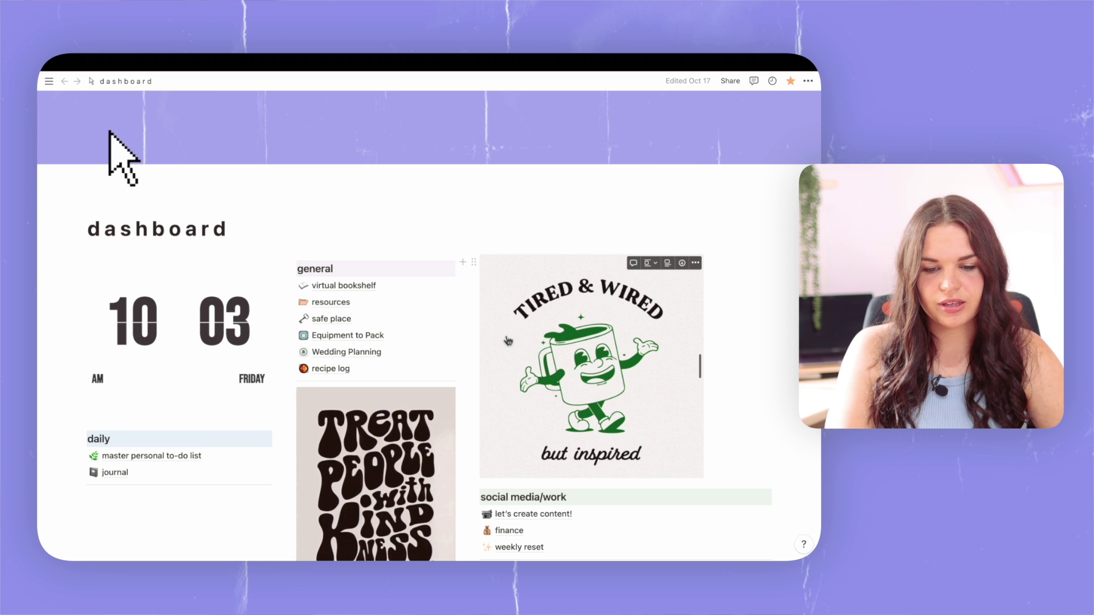
- Use Mission Control to visit the desktop space, then return to the full-screen Notion space
{"action": "key", "text": "ctrl+Up"}
{"action": "left_click", "coordinate": [544, 198]}
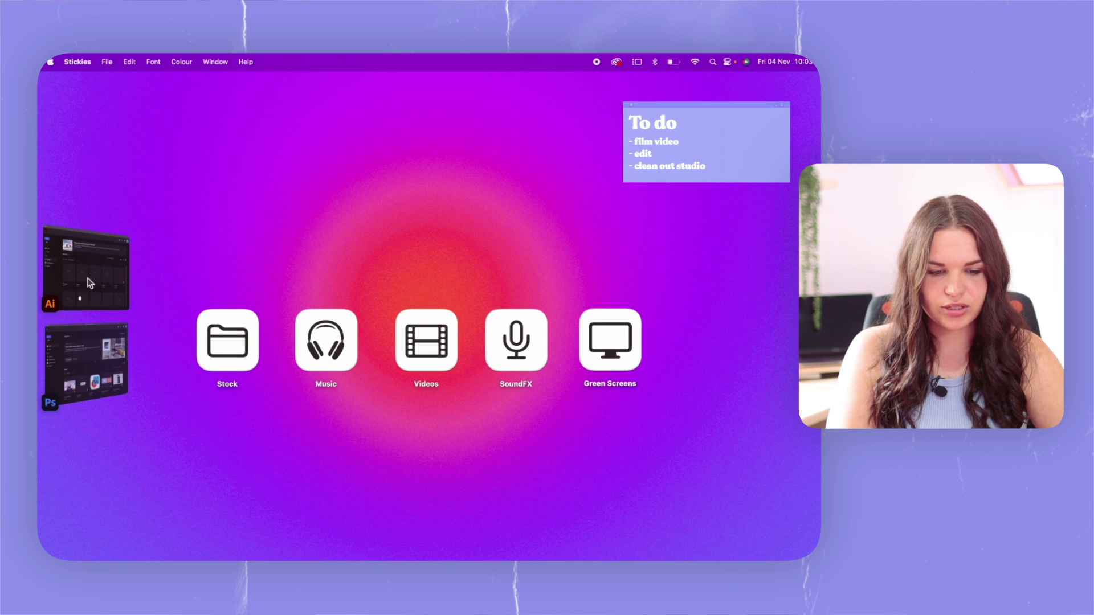
{"action": "key", "text": "ctrl+Up"}
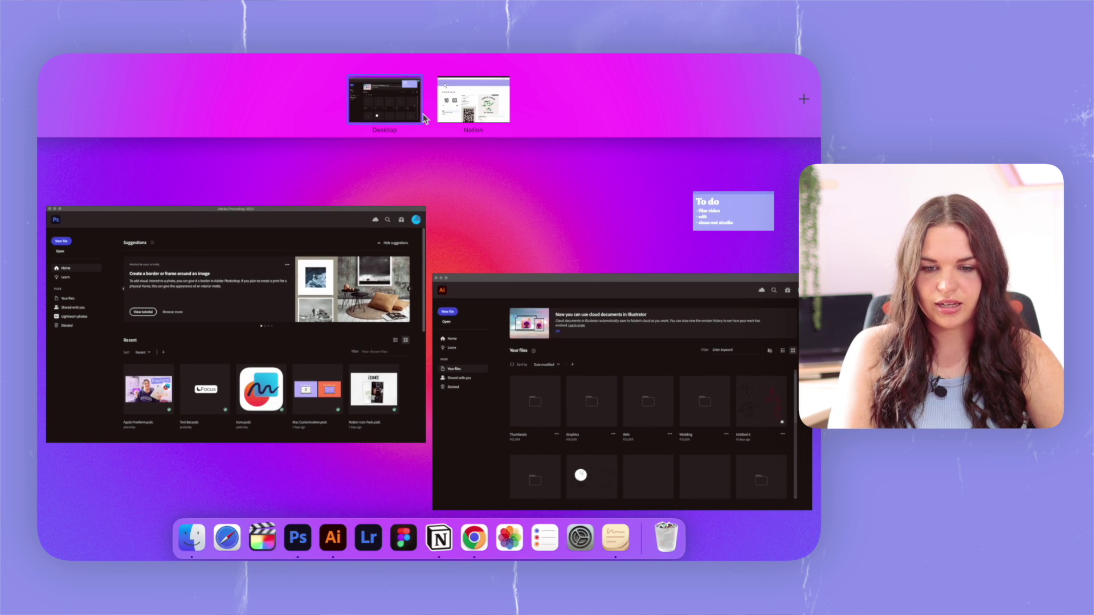
{"action": "left_click", "coordinate": [455, 116]}
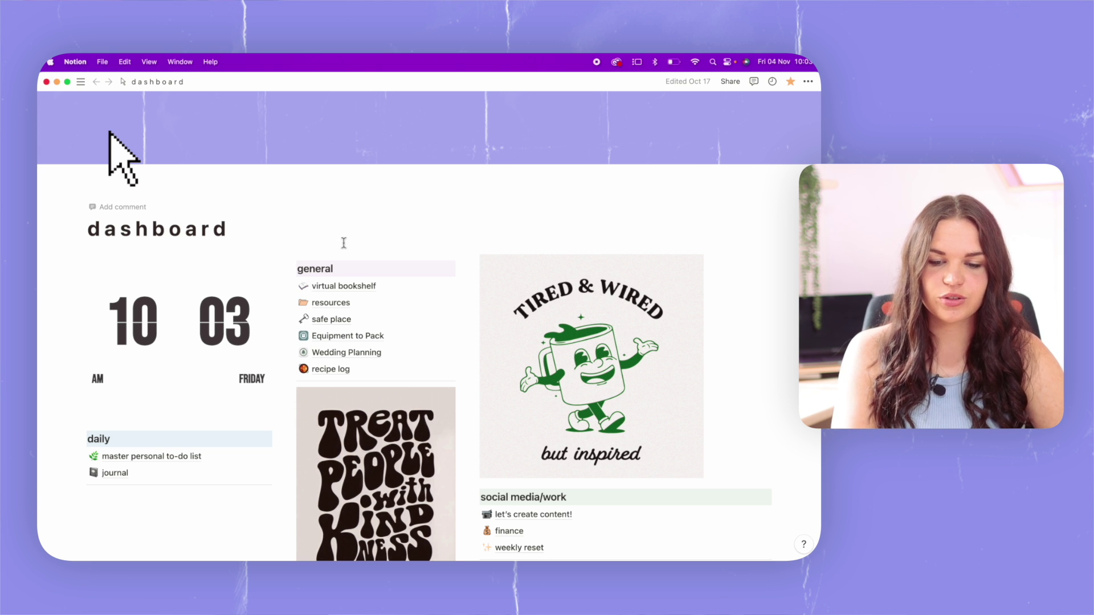
{"action": "mouse_move", "coordinate": [98, 432]}
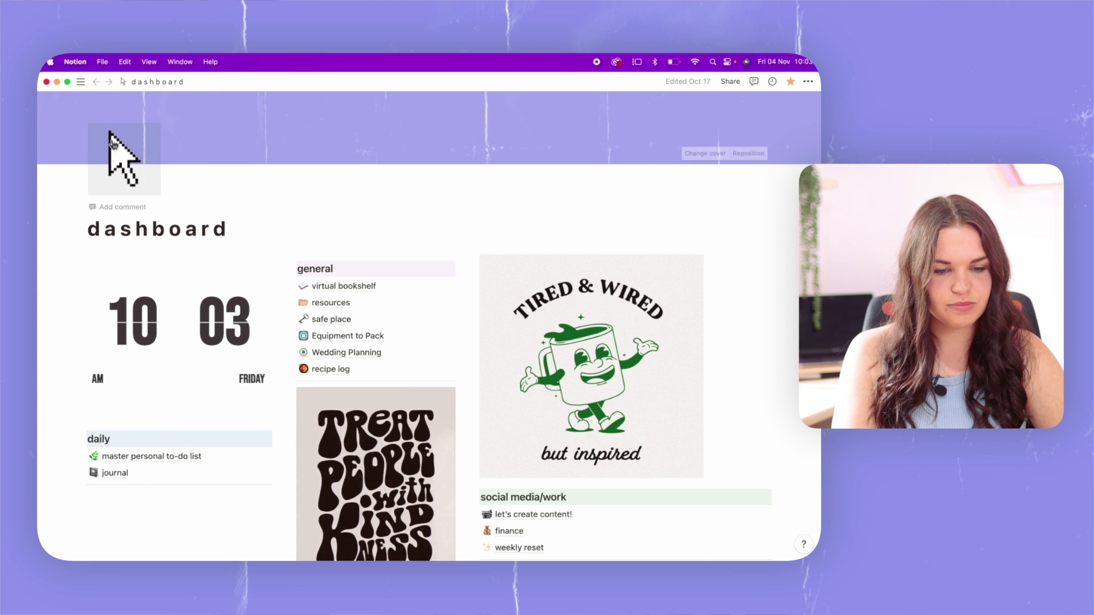
{"action": "mouse_move", "coordinate": [43, 142]}
{"action": "mouse_move", "coordinate": [93, 159]}
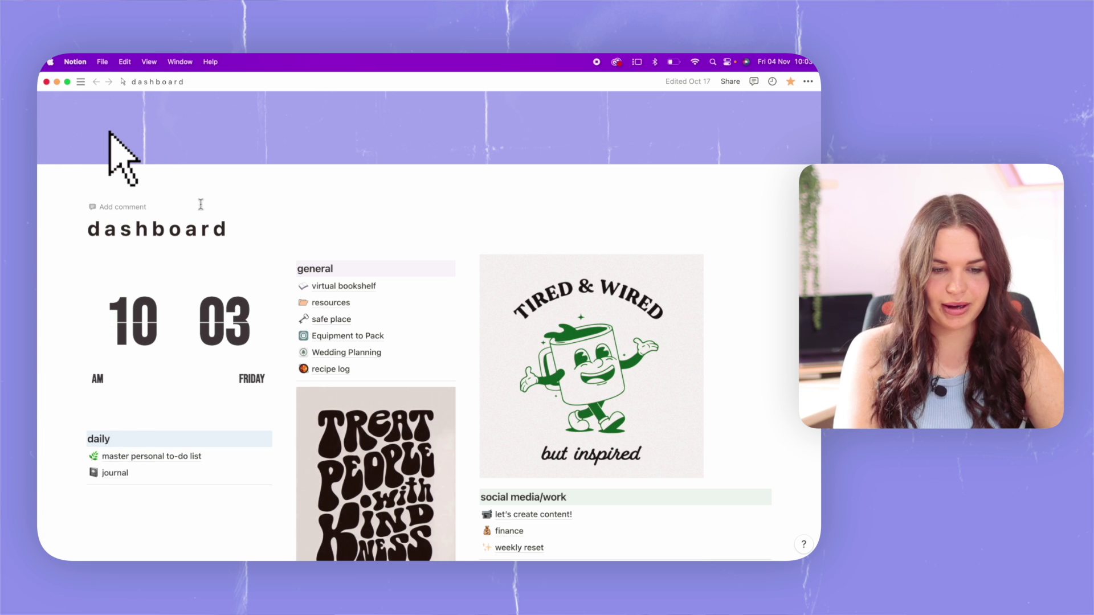
{"action": "mouse_move", "coordinate": [81, 81]}
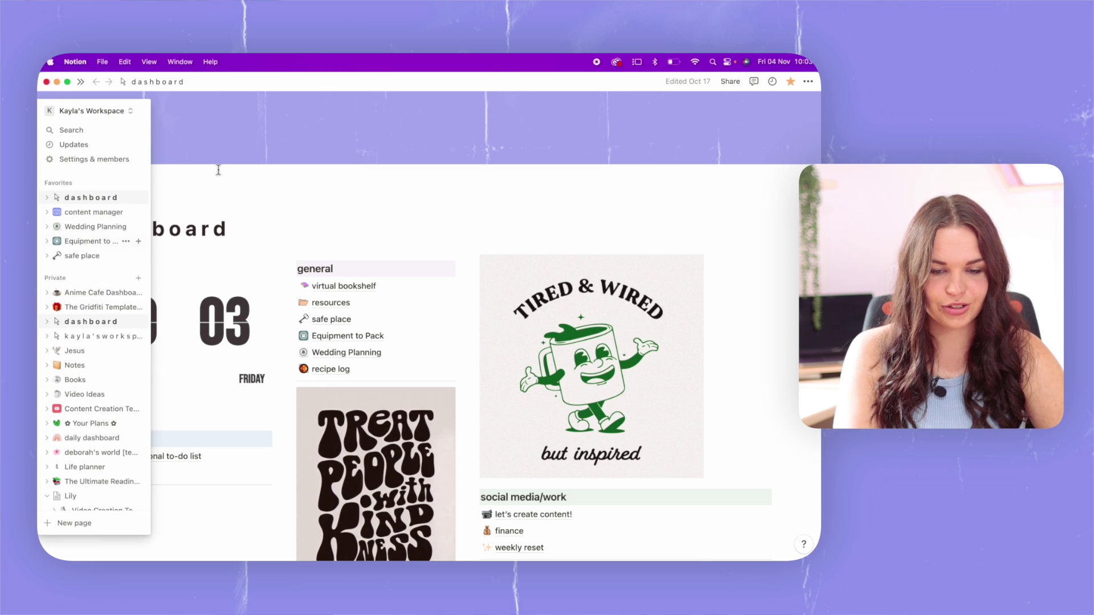
- Switch from Notion to Photoshop, then to Illustrator and back to Photoshop via the strip
{"action": "mouse_move", "coordinate": [59, 285]}
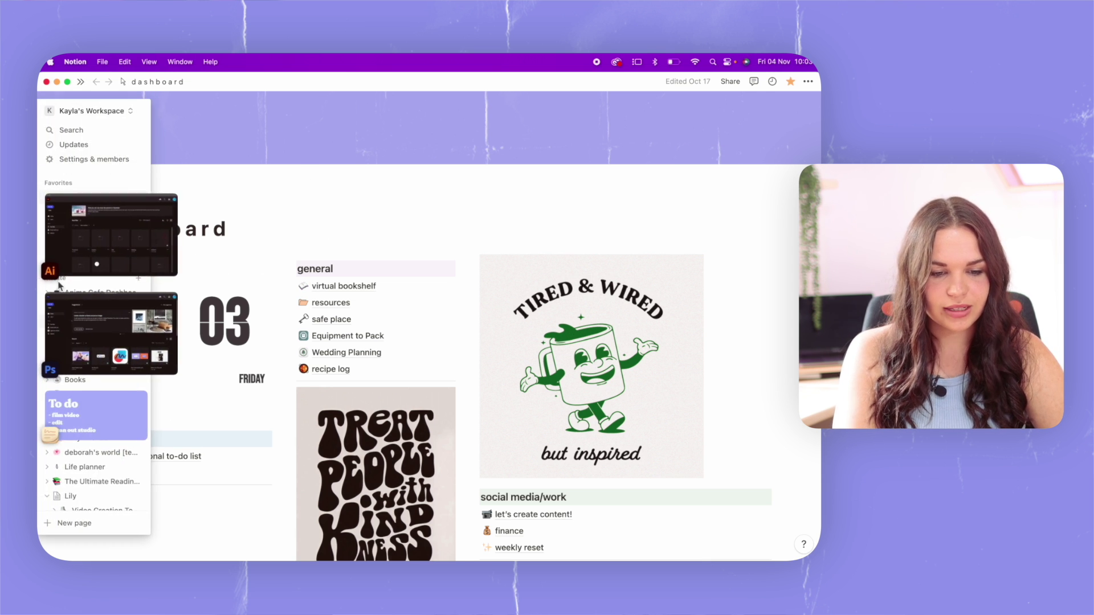
{"action": "left_click", "coordinate": [108, 336]}
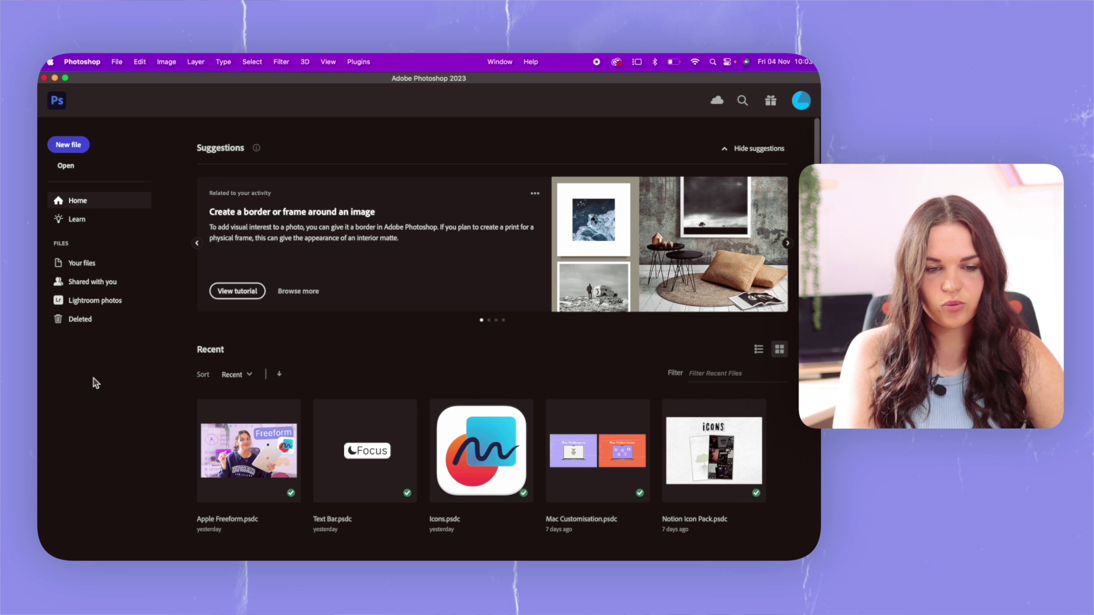
{"action": "mouse_move", "coordinate": [62, 402]}
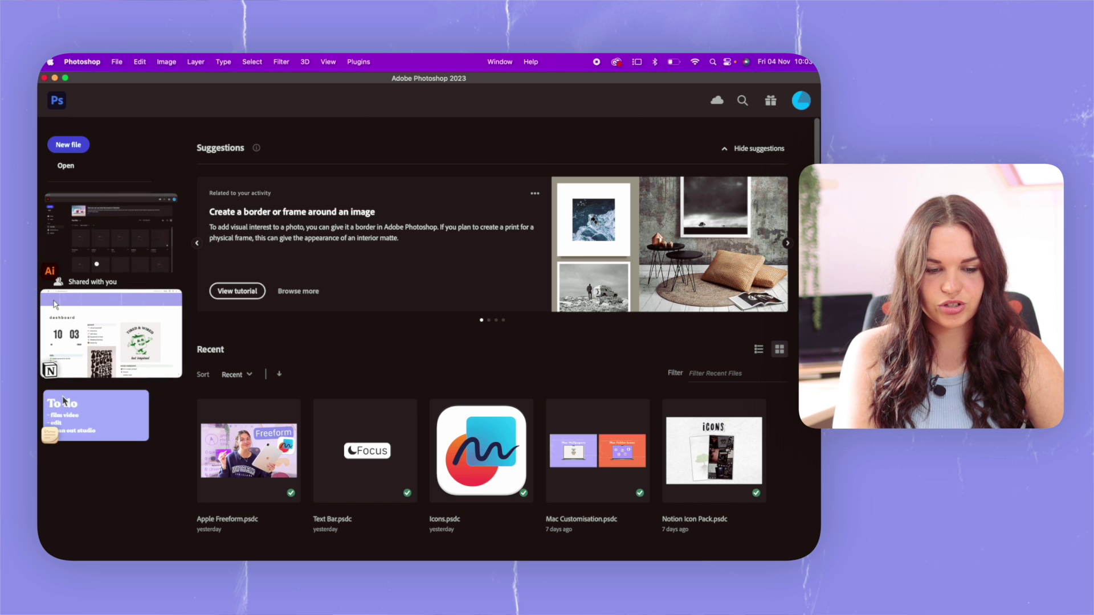
{"action": "left_click", "coordinate": [94, 251]}
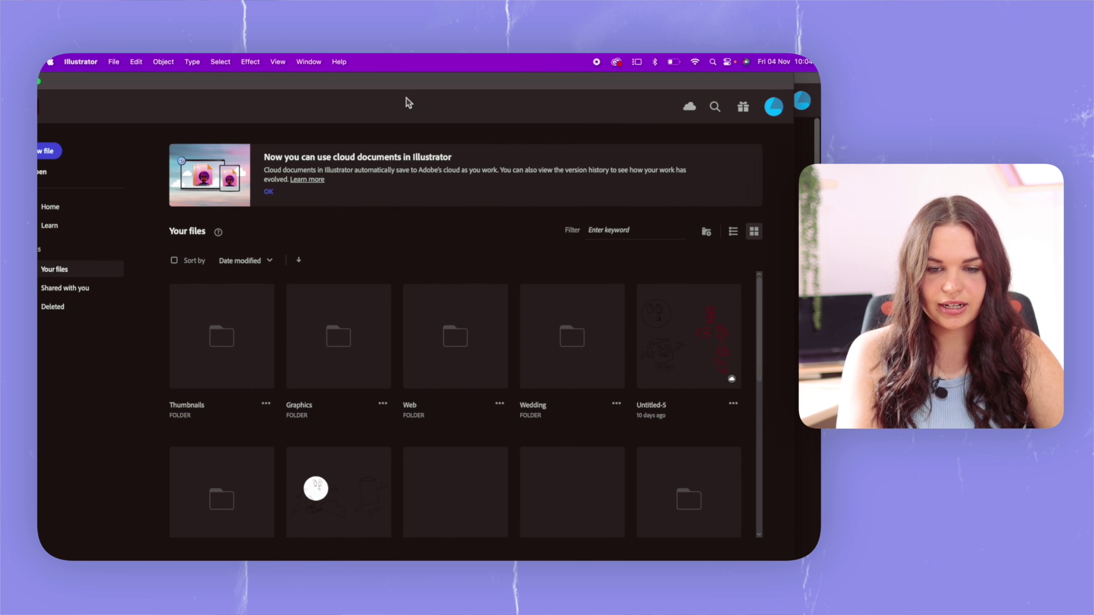
{"action": "left_click", "coordinate": [772, 110]}
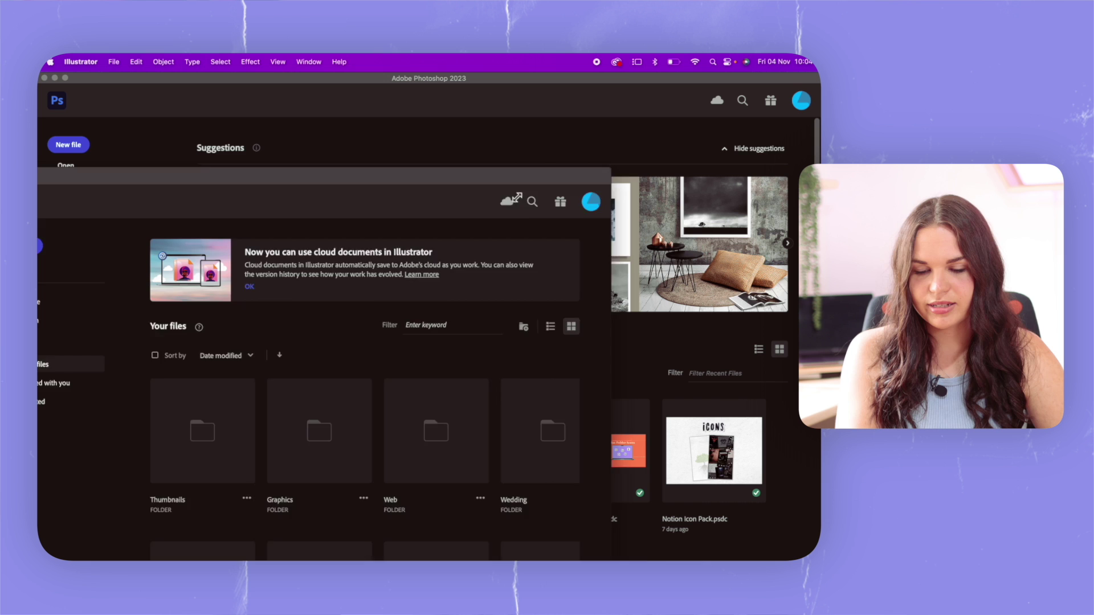
- Drag Illustrator into Photoshop's set, then switch to the To do sticky note
{"action": "left_click_drag", "start_coordinate": [283, 251], "coordinate": [474, 142]}
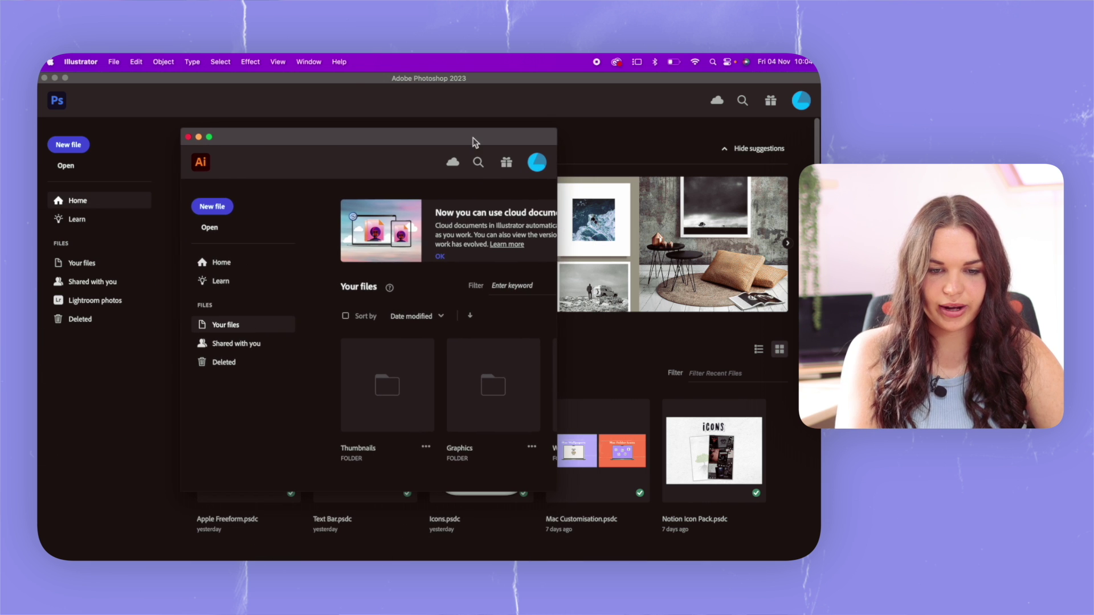
{"action": "left_click", "coordinate": [348, 98]}
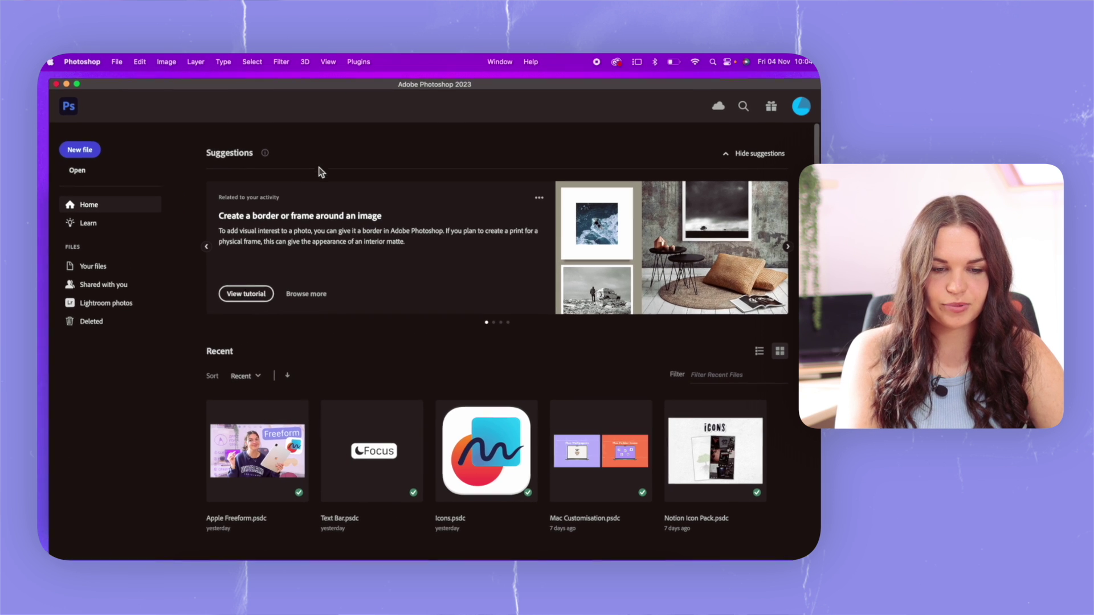
{"action": "mouse_move", "coordinate": [56, 254]}
{"action": "left_click", "coordinate": [111, 349]}
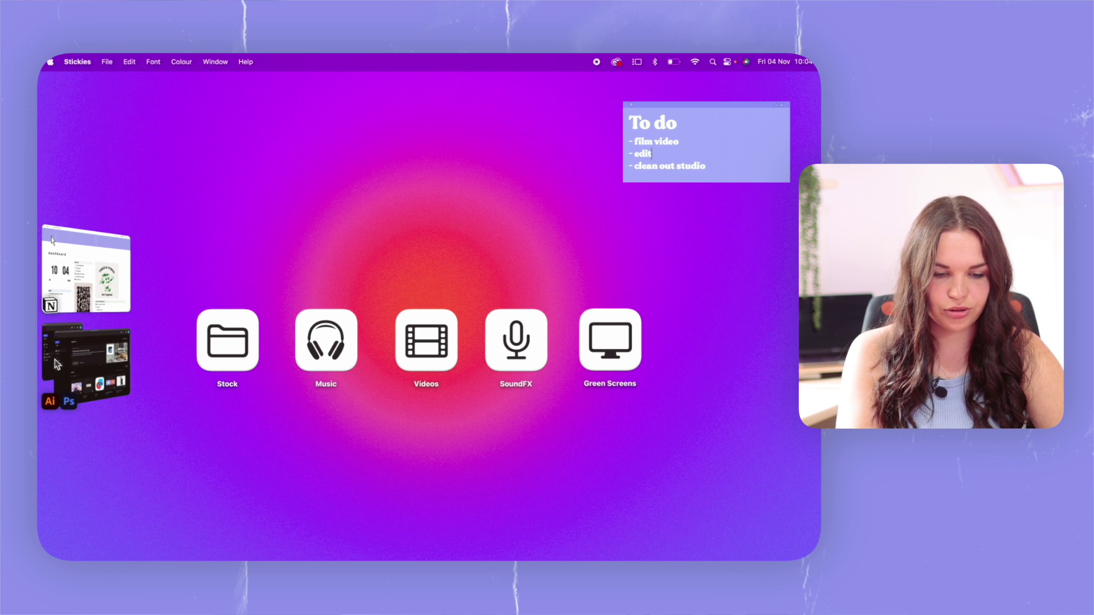
- Open the Notion dashboard set and launch Calendar through Spotlight with 'cal'
{"action": "left_click", "coordinate": [408, 483]}
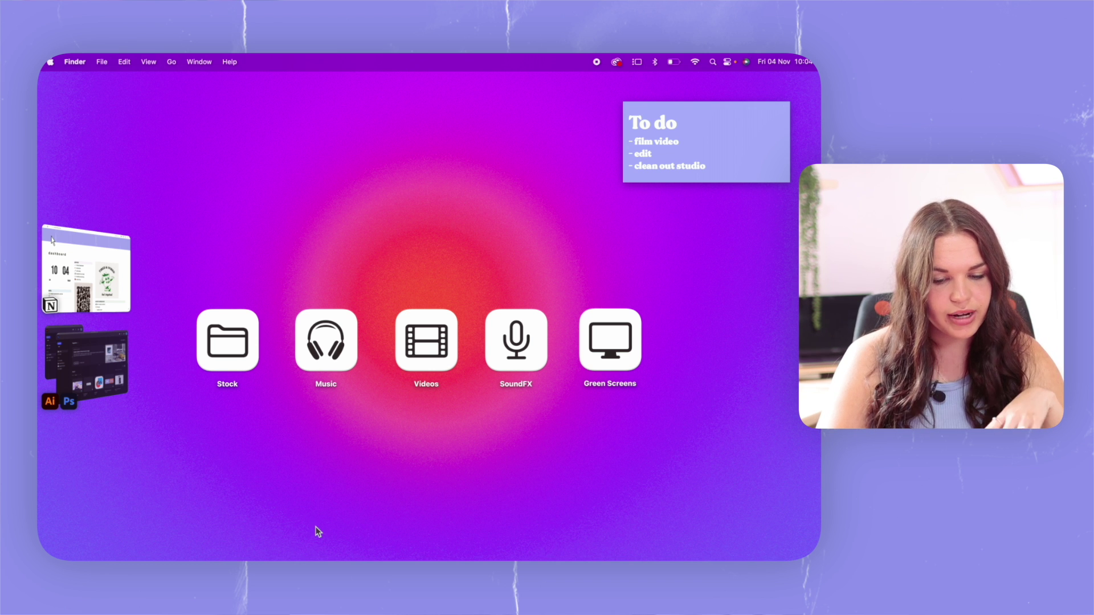
{"action": "left_click", "coordinate": [102, 268]}
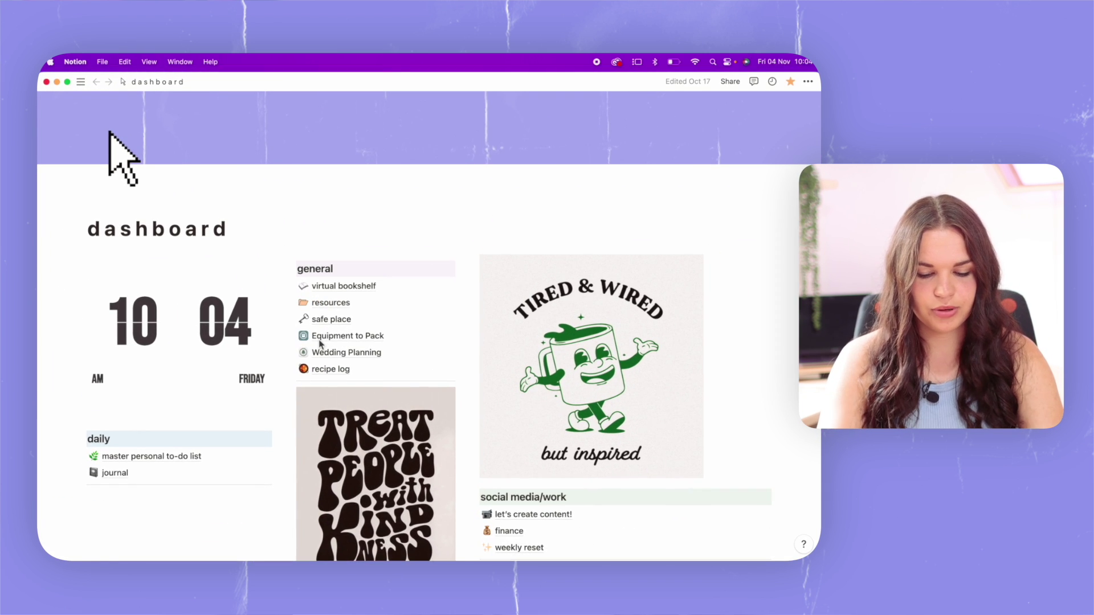
{"action": "key", "text": "super+space"}
{"action": "type", "text": "cal"}
{"action": "key", "text": "Return"}
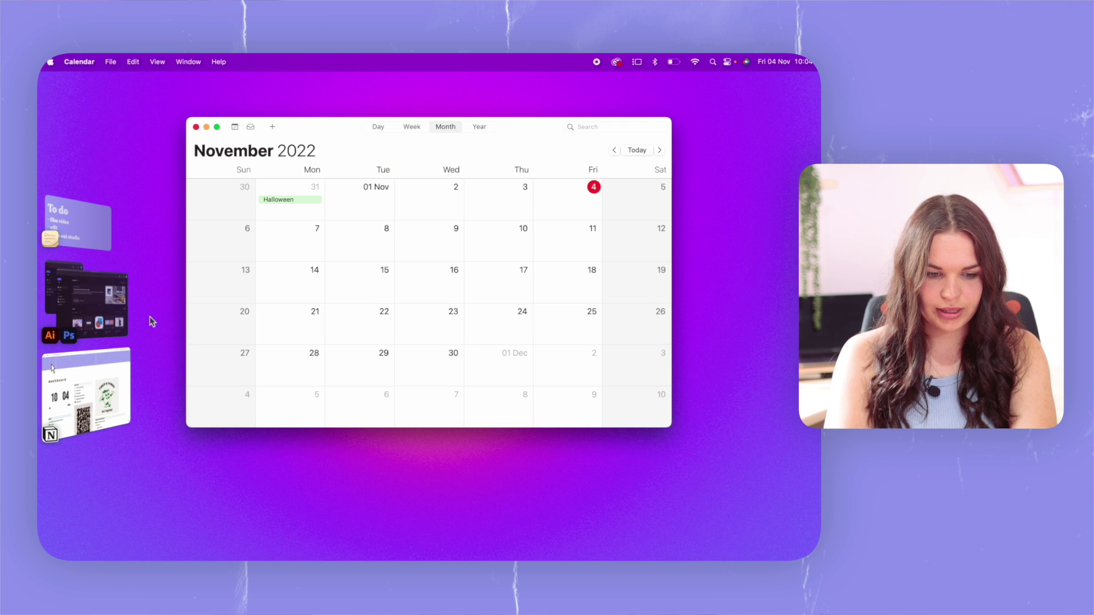
- Add Notion to Calendar's set, arrange both windows, then return to the Photoshop set
{"action": "left_click", "coordinate": [40, 416]}
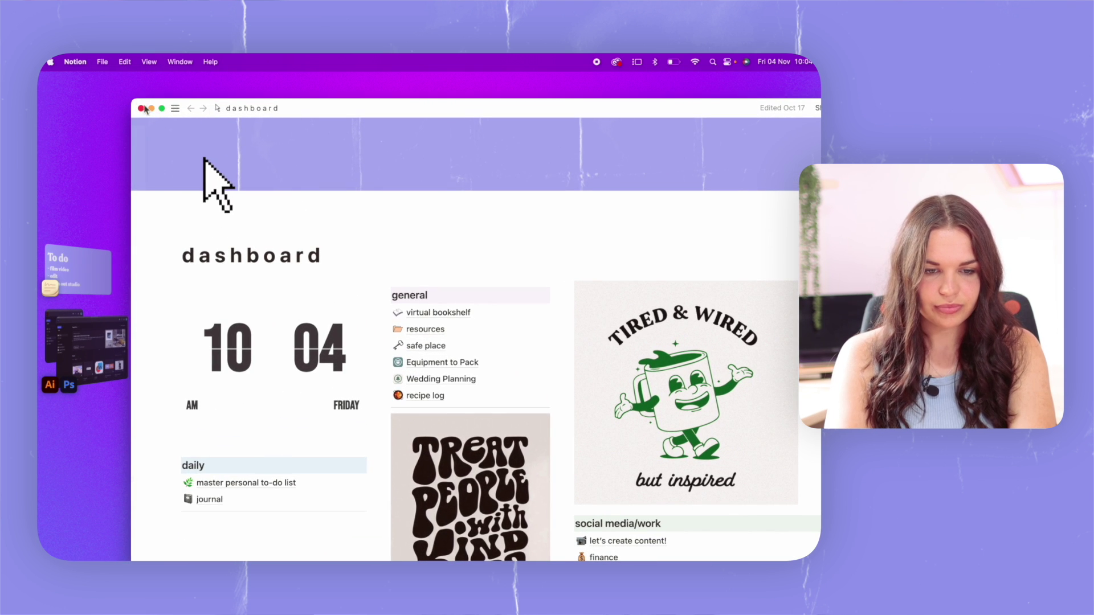
{"action": "left_click_drag", "start_coordinate": [136, 102], "coordinate": [394, 218]}
{"action": "left_click_drag", "start_coordinate": [558, 228], "coordinate": [430, 152]}
{"action": "left_click_drag", "start_coordinate": [505, 126], "coordinate": [384, 103]}
{"action": "left_click", "coordinate": [623, 220]}
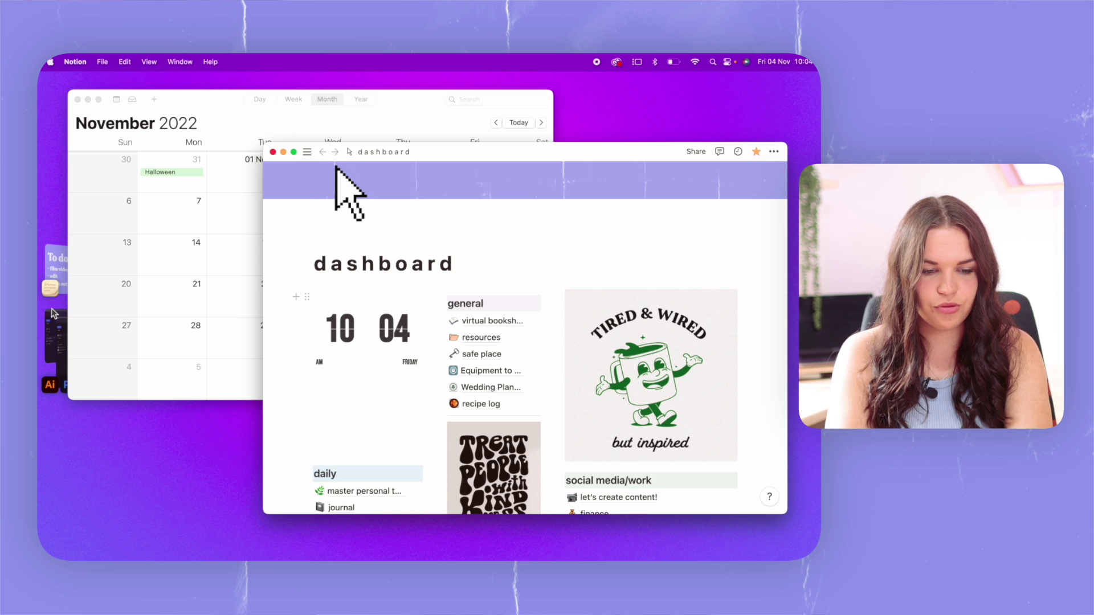
{"action": "left_click", "coordinate": [57, 268]}
{"action": "left_click", "coordinate": [90, 370]}
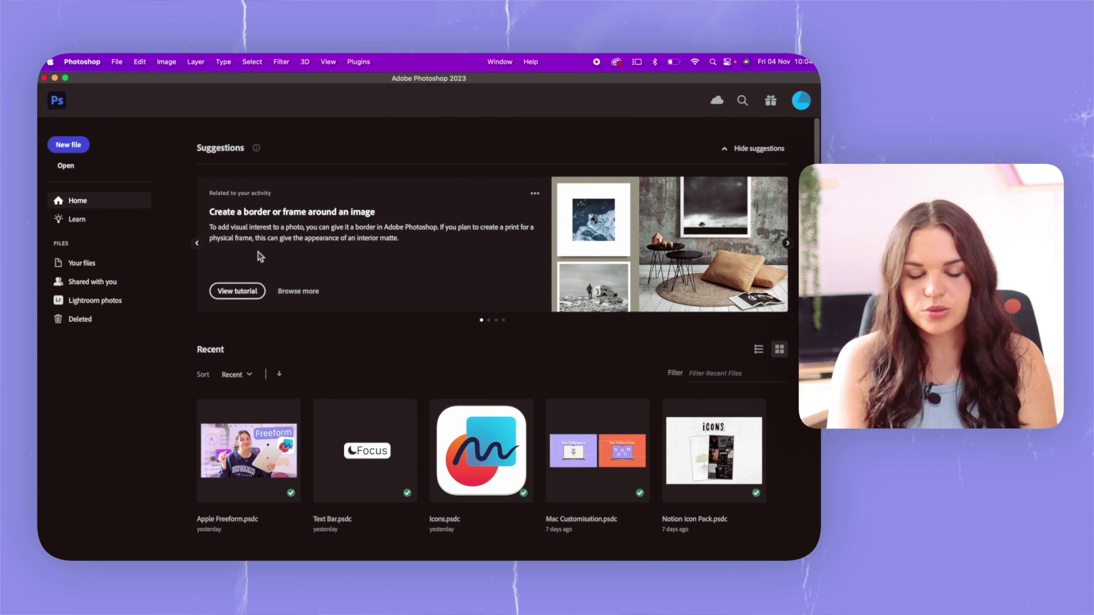
- Switch between the To do note and Photoshop set, then spread all windows in Mission Control
{"action": "key", "text": "ctrl+Up"}
{"action": "left_click", "coordinate": [371, 343]}
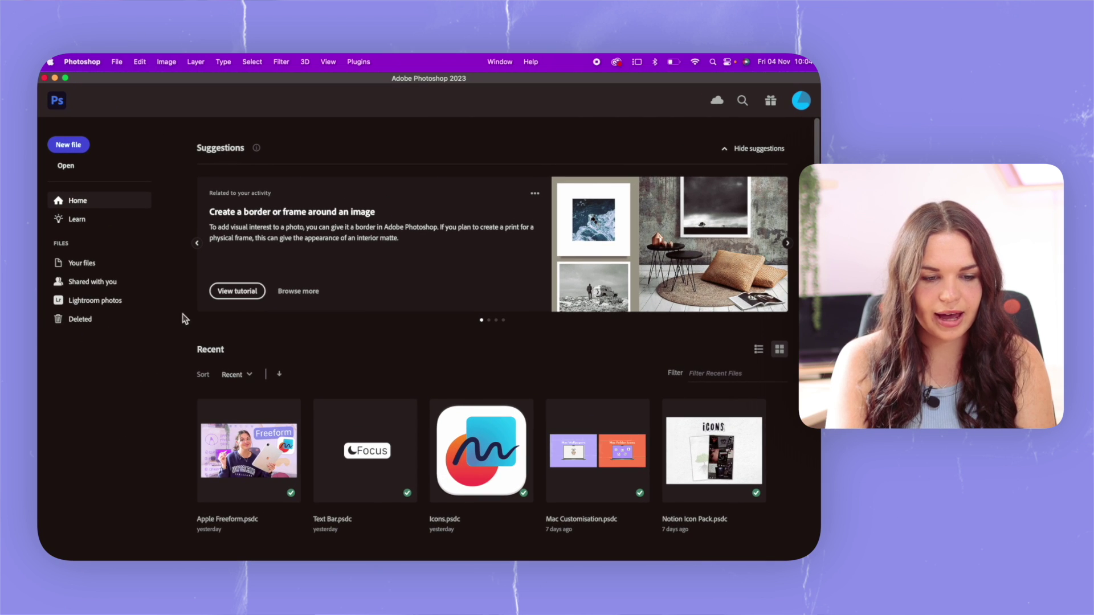
{"action": "mouse_move", "coordinate": [74, 263]}
{"action": "left_click", "coordinate": [82, 365]}
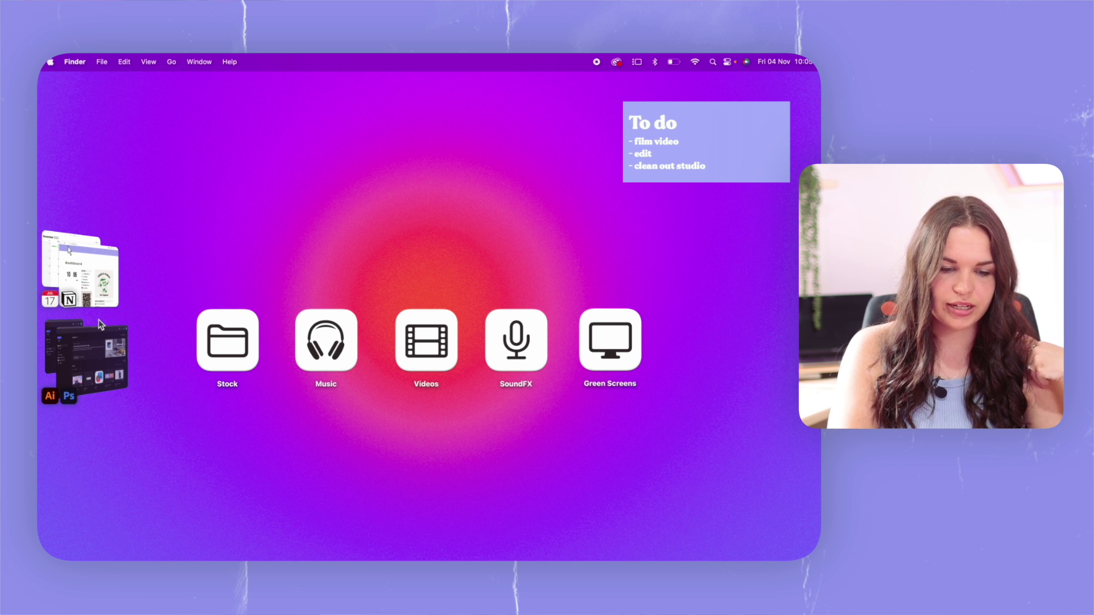
{"action": "left_click", "coordinate": [118, 354]}
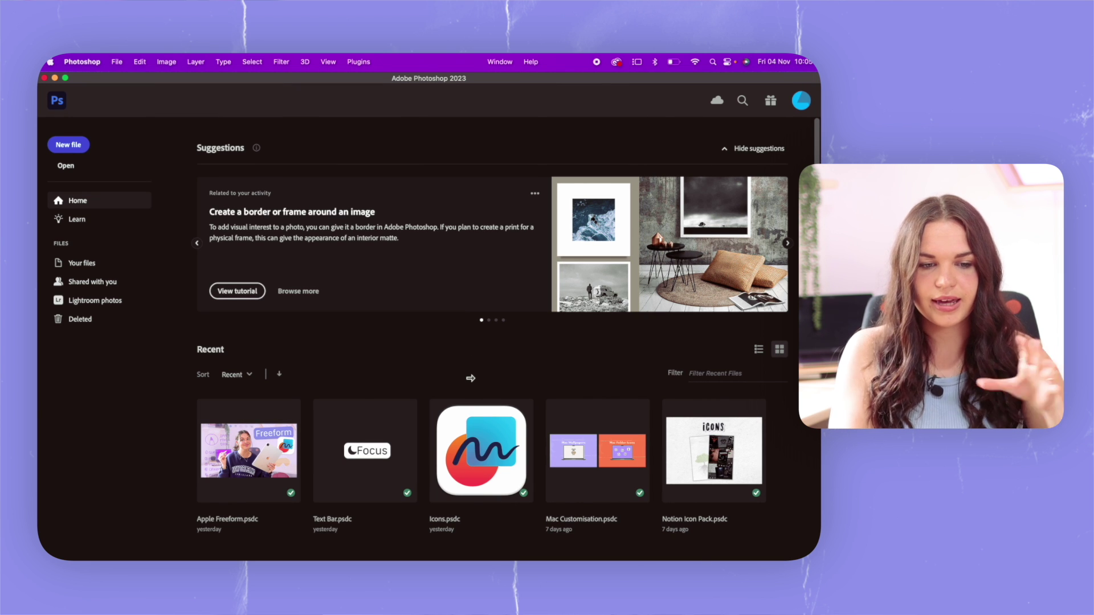
{"action": "mouse_move", "coordinate": [39, 386]}
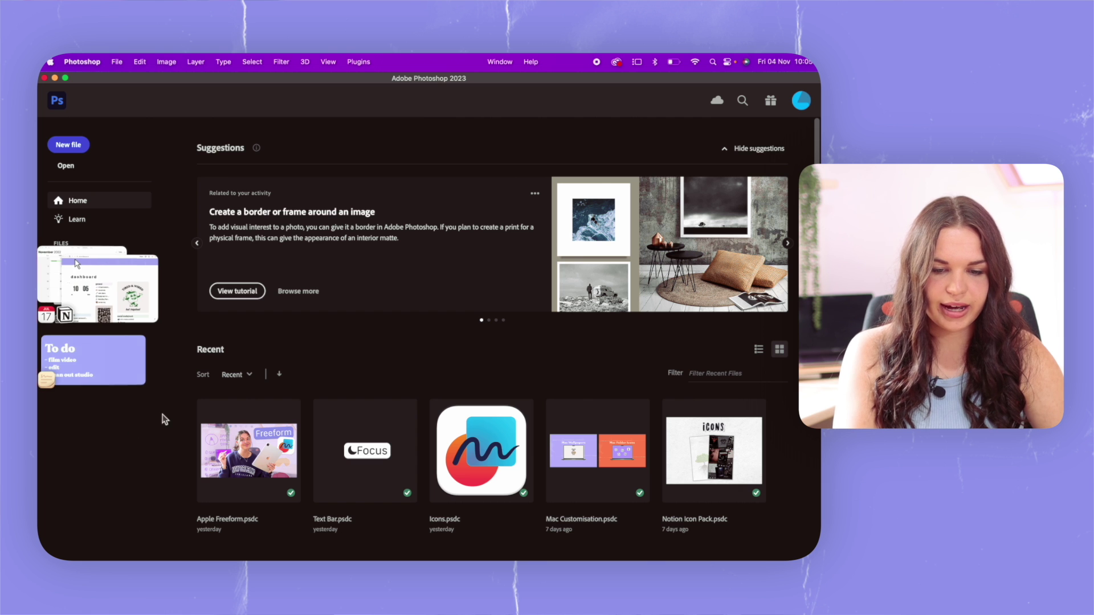
{"action": "key", "text": "ctrl+Up"}
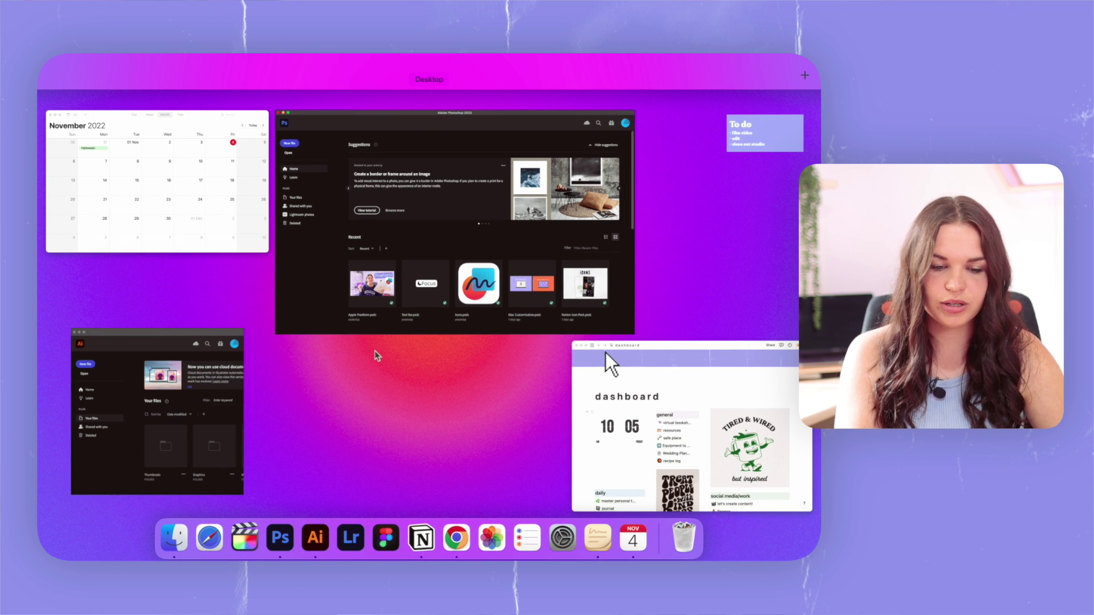
- From Mission Control, bring Illustrator forward, then switch to the Notion dashboard with Calendar
{"action": "left_click", "coordinate": [204, 407]}
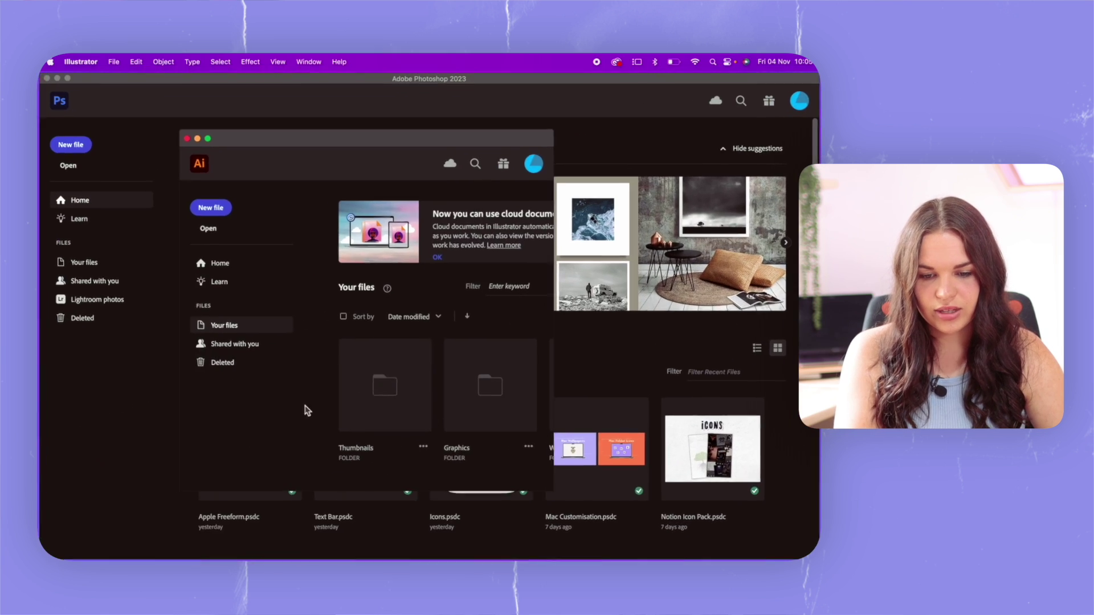
{"action": "key", "text": "ctrl+Up"}
{"action": "left_click", "coordinate": [710, 429]}
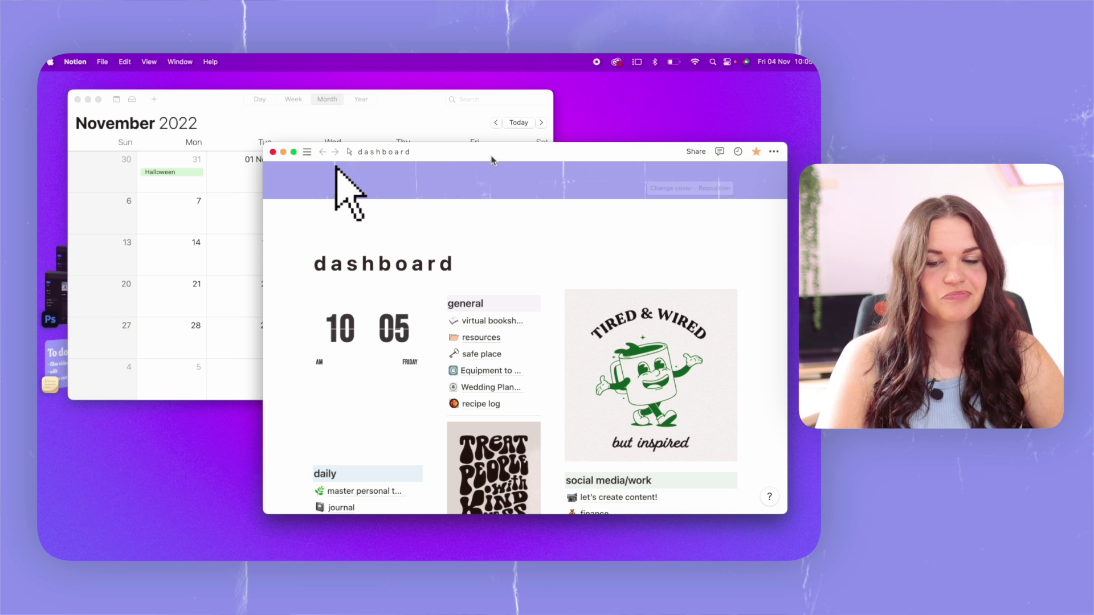
- Reposition the Notion and Calendar windows on the stage, leaving Notion in front of Calendar
{"action": "left_click_drag", "start_coordinate": [492, 155], "coordinate": [529, 181]}
{"action": "left_click_drag", "start_coordinate": [391, 100], "coordinate": [410, 101]}
{"action": "left_click", "coordinate": [654, 188]}
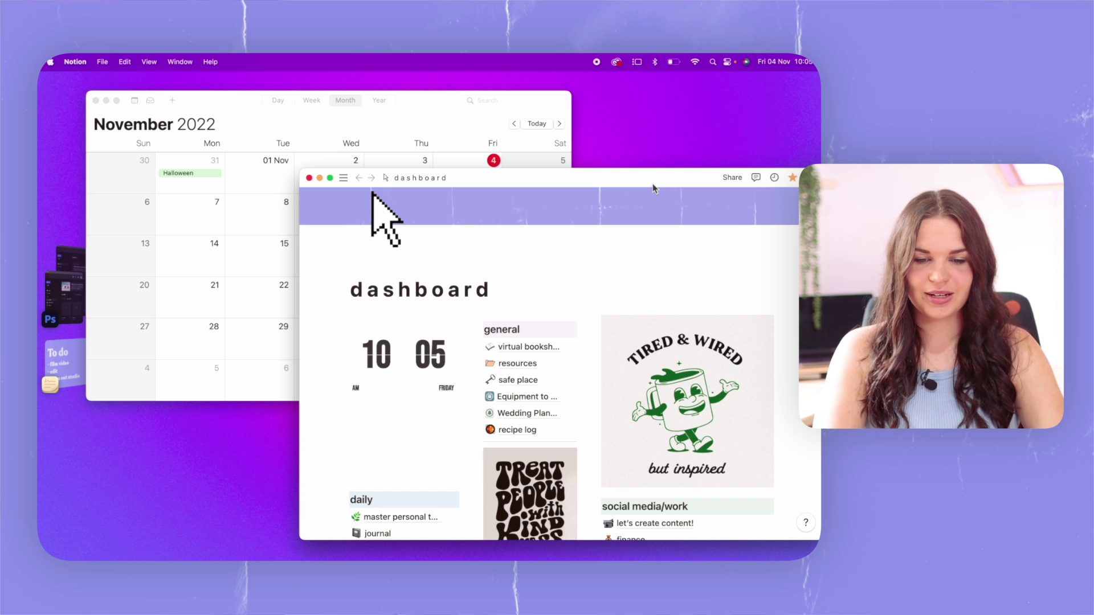
{"action": "left_click_drag", "start_coordinate": [654, 189], "coordinate": [611, 184]}
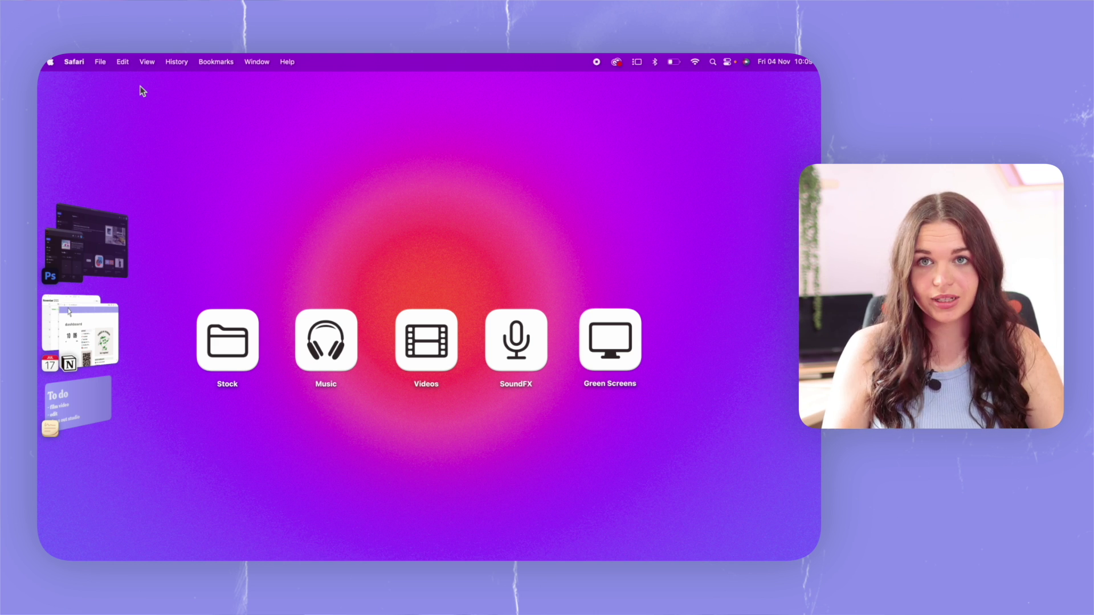
{"action": "key", "text": "F4"}
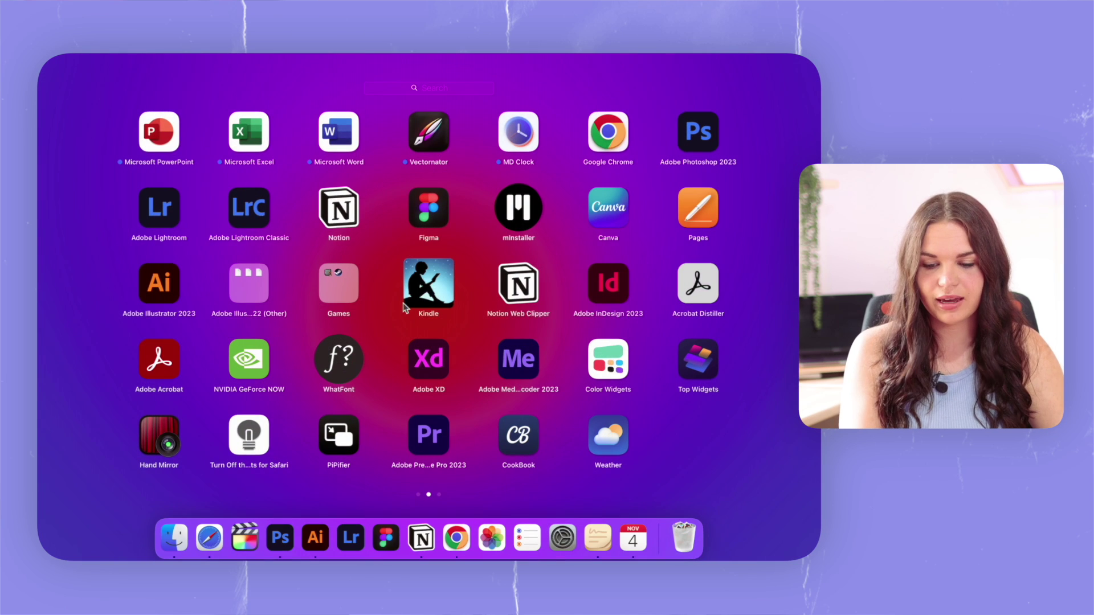
{"action": "scroll", "coordinate": [620, 442], "scroll_direction": "right", "scroll_amount": 3}
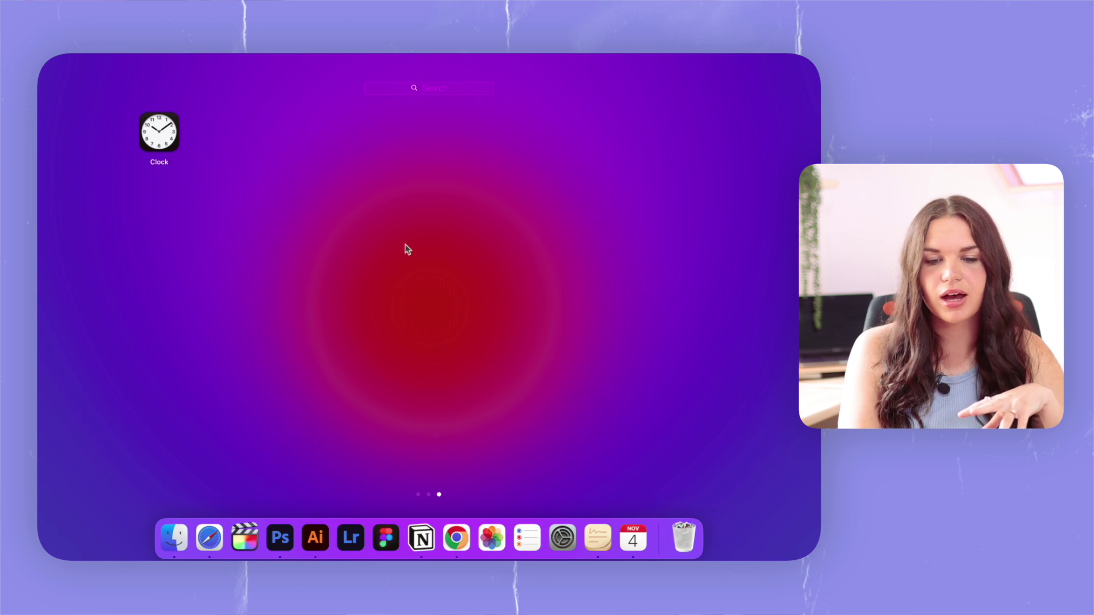
{"action": "scroll", "coordinate": [407, 250], "scroll_direction": "left", "scroll_amount": 3}
{"action": "left_click", "coordinate": [713, 452]}
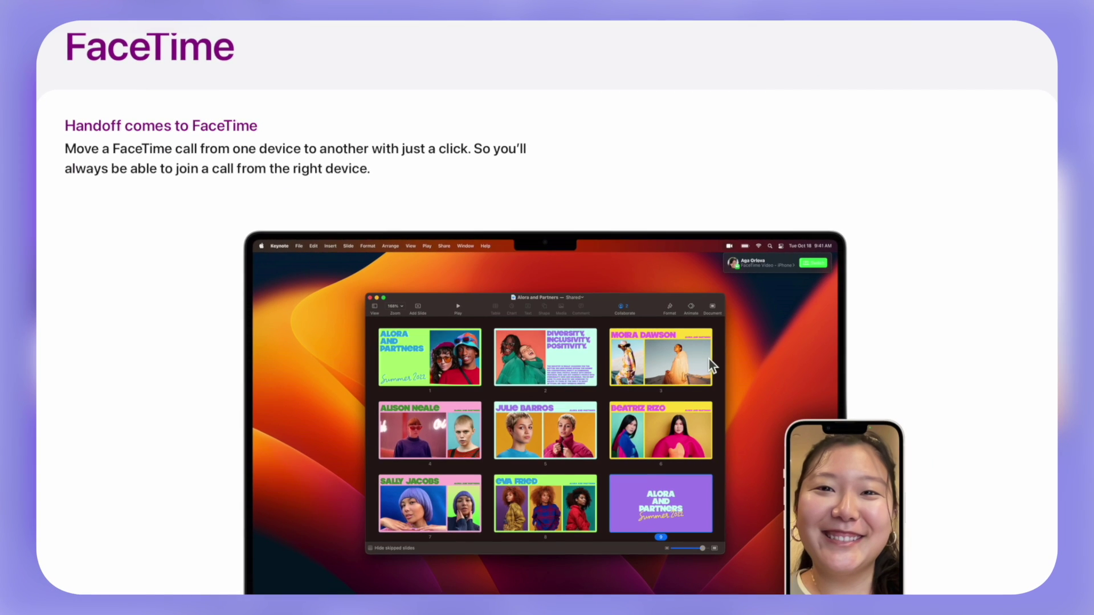
- Scroll the macOS Ventura page past Continuity Camera and Center Stage to the Desk View section
{"action": "scroll", "coordinate": [709, 365], "scroll_direction": "down", "scroll_amount": 10}
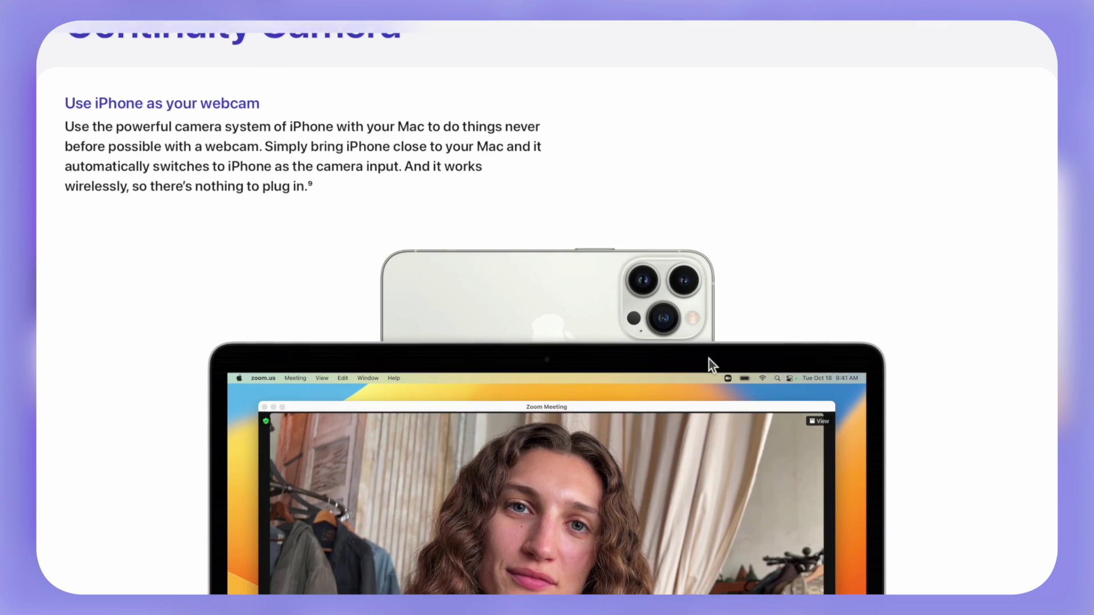
{"action": "scroll", "coordinate": [709, 364], "scroll_direction": "down", "scroll_amount": 5}
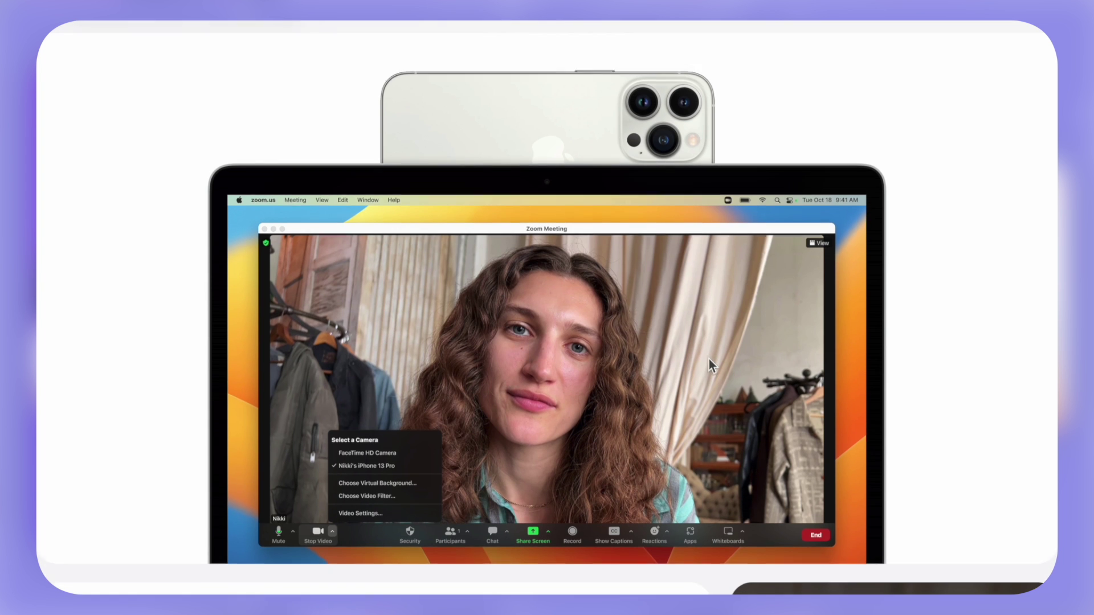
{"action": "scroll", "coordinate": [709, 360], "scroll_direction": "down", "scroll_amount": 10}
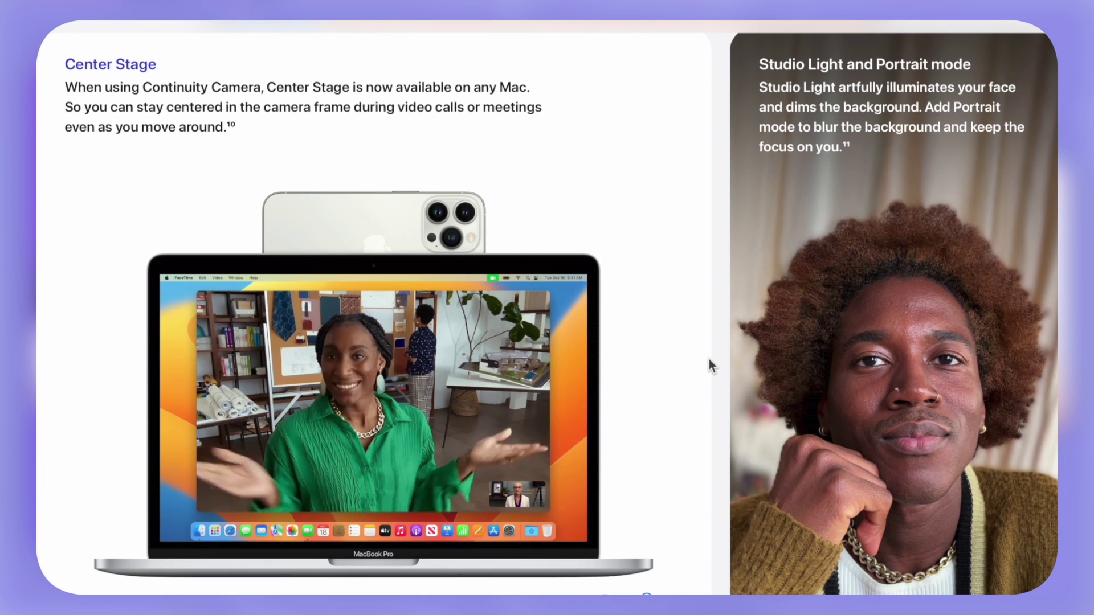
{"action": "scroll", "coordinate": [709, 365], "scroll_direction": "down", "scroll_amount": 10}
{"action": "scroll", "coordinate": [709, 359], "scroll_direction": "up", "scroll_amount": 1}
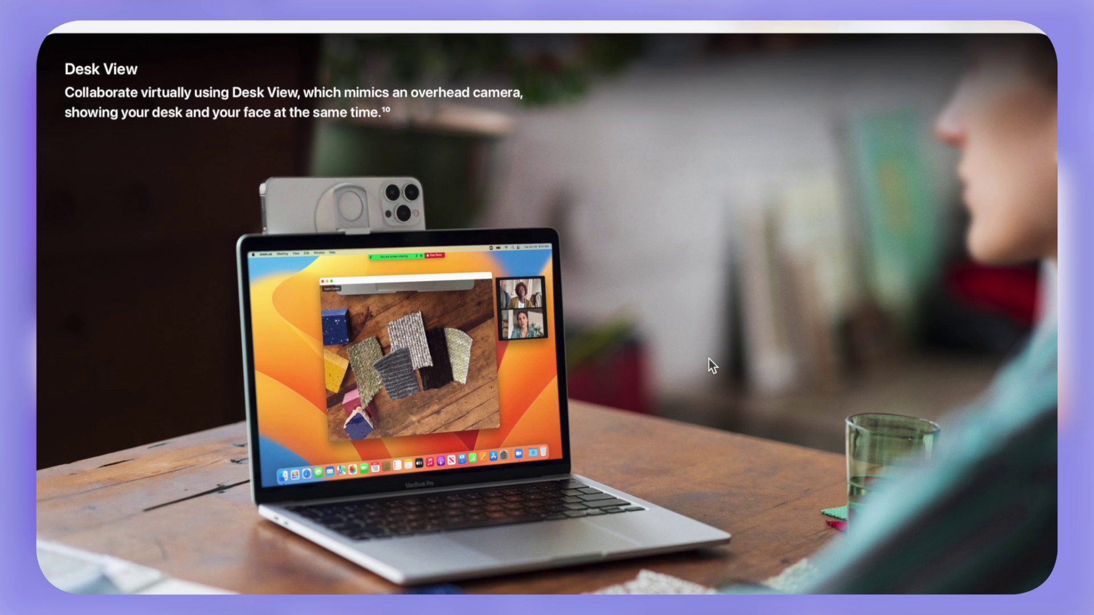